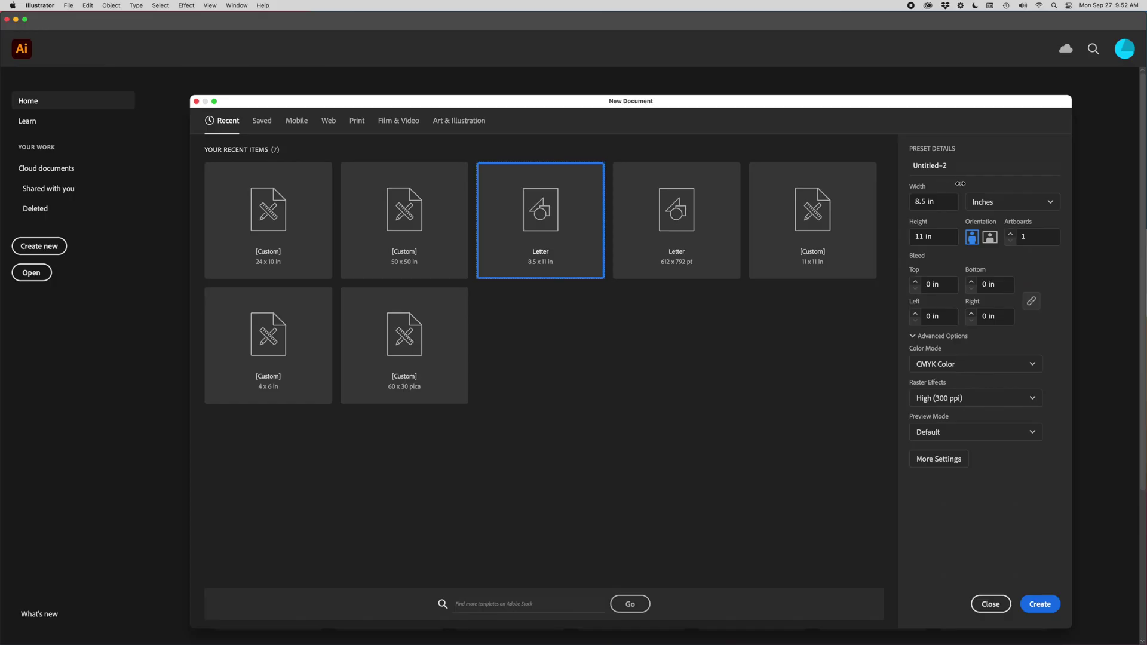
- Create a new document 24 in wide and 10 in tall
{"action": "left_click", "coordinate": [944, 205]}
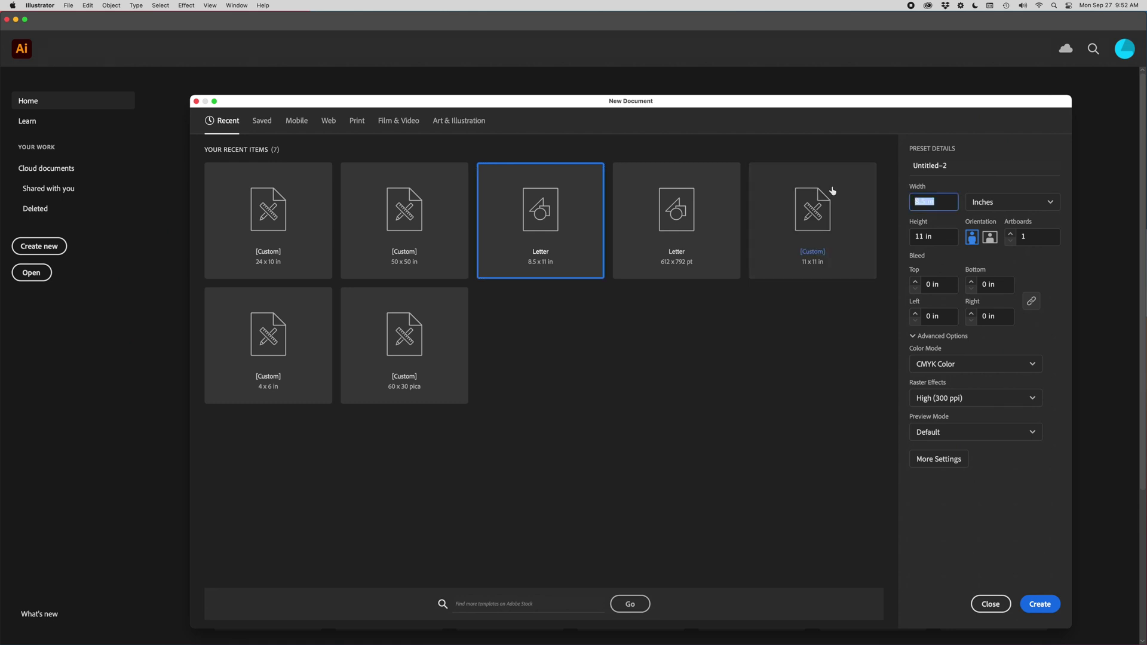
{"action": "type", "text": "24"}
{"action": "left_click", "coordinate": [940, 238]}
{"action": "type", "text": "1"}
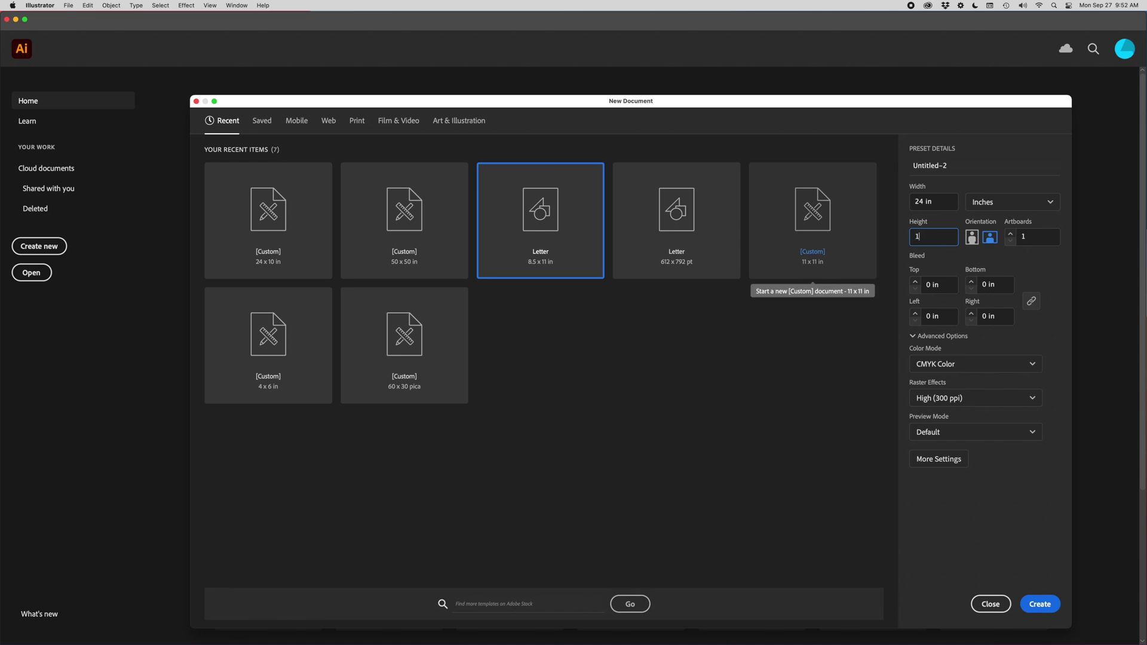
{"action": "type", "text": "0"}
{"action": "left_click", "coordinate": [1023, 602]}
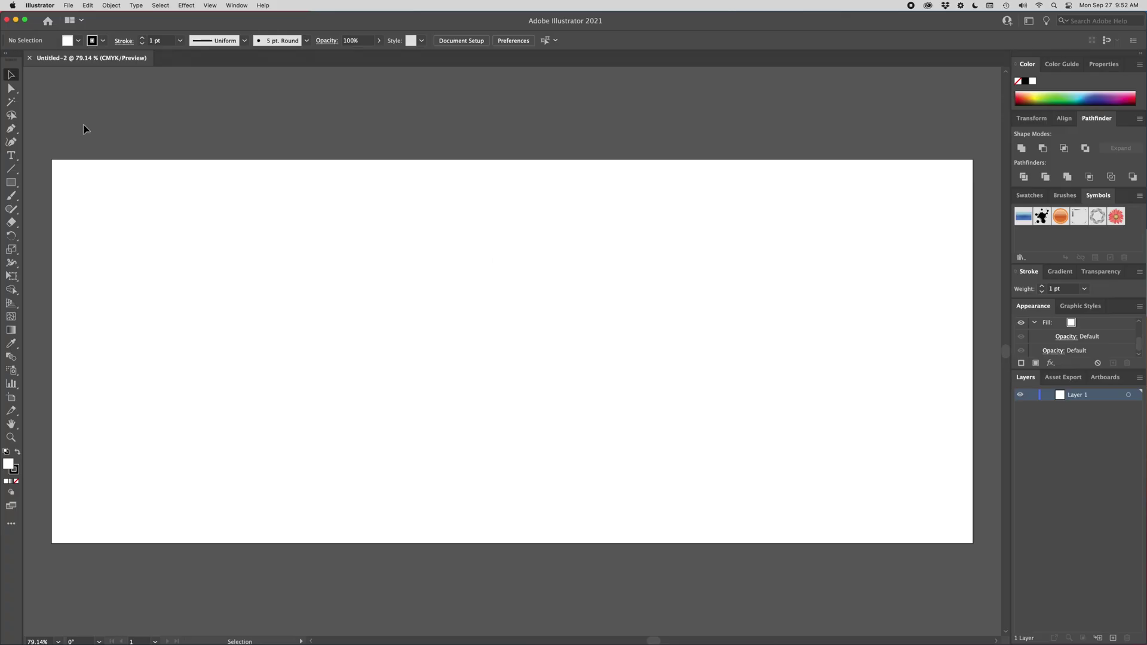
- Place a text object reading PLAY on the artboard and select it as an object
{"action": "left_click", "coordinate": [11, 155]}
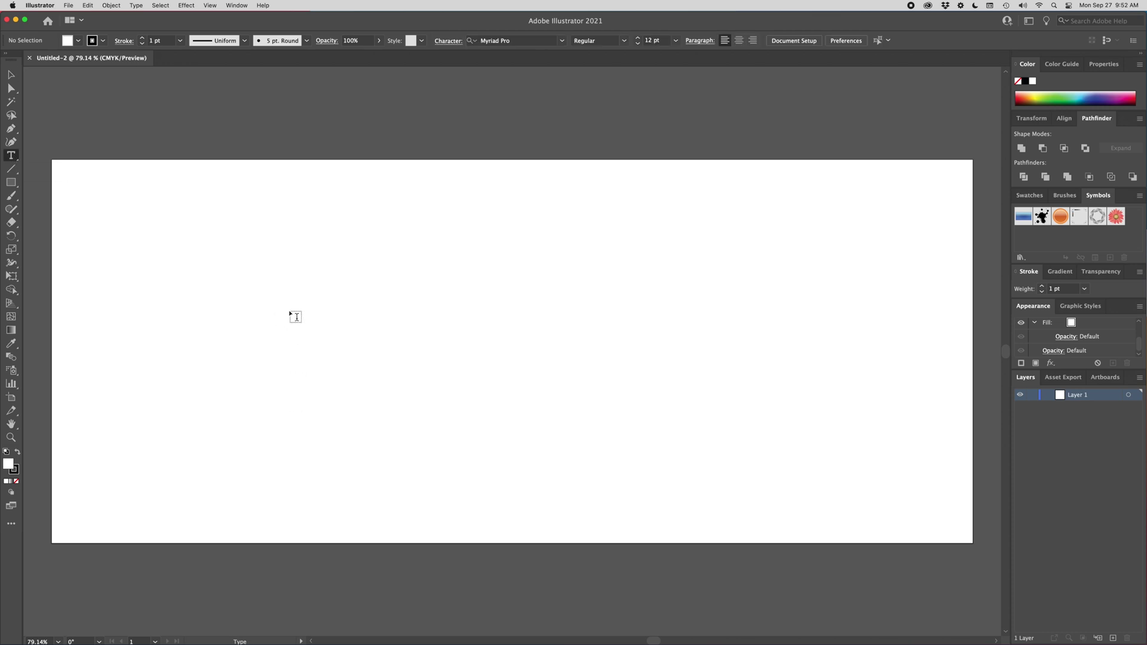
{"action": "left_click", "coordinate": [380, 307]}
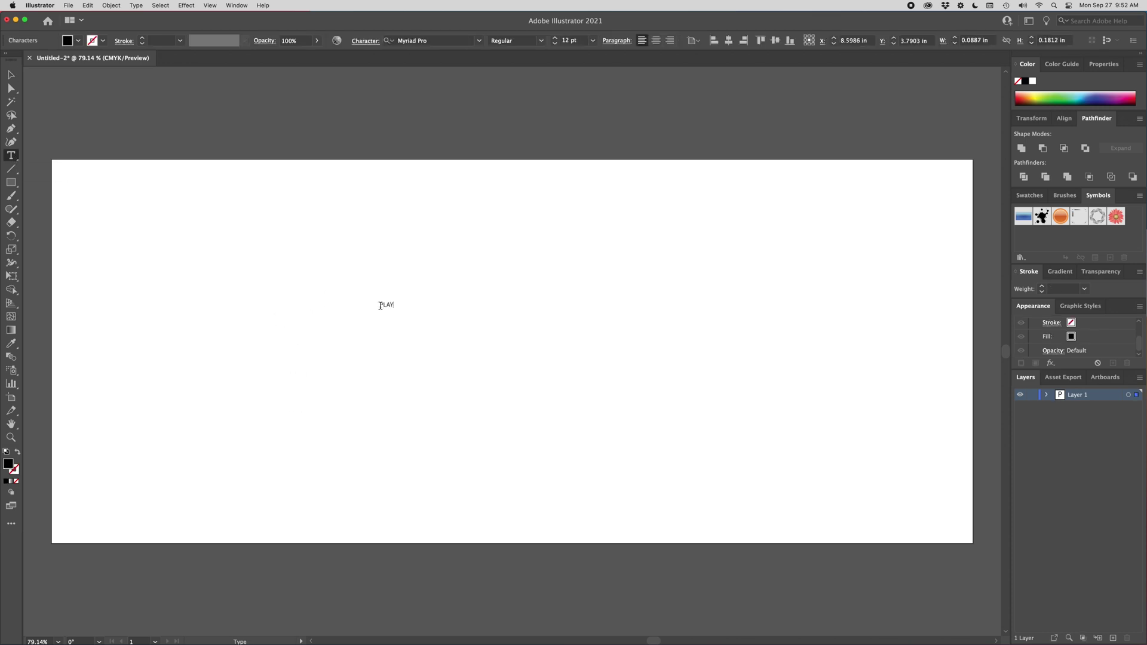
{"action": "type", "text": "PLAY"}
{"action": "key", "text": "super+a"}
{"action": "left_click", "coordinate": [16, 69]}
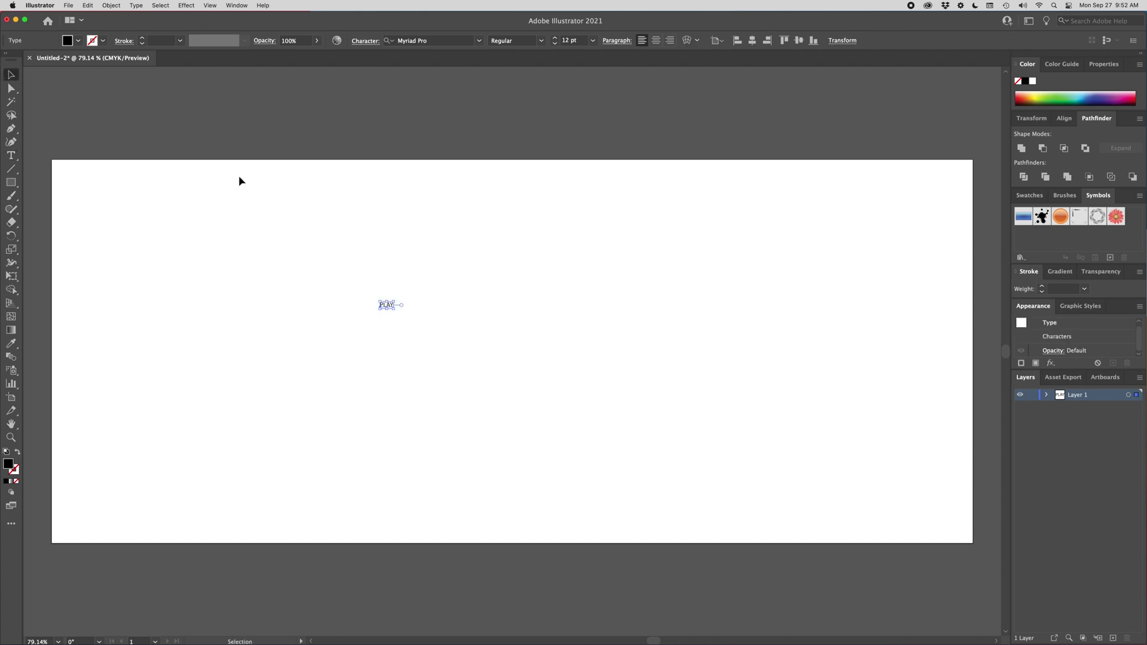
- Scale PLAY up across the artboard and set it in Helvetica Neue Condensed Black
{"action": "left_click_drag", "start_coordinate": [395, 311], "coordinate": [851, 551]}
{"action": "left_click_drag", "start_coordinate": [724, 484], "coordinate": [634, 424]}
{"action": "double_click", "coordinate": [449, 316]}
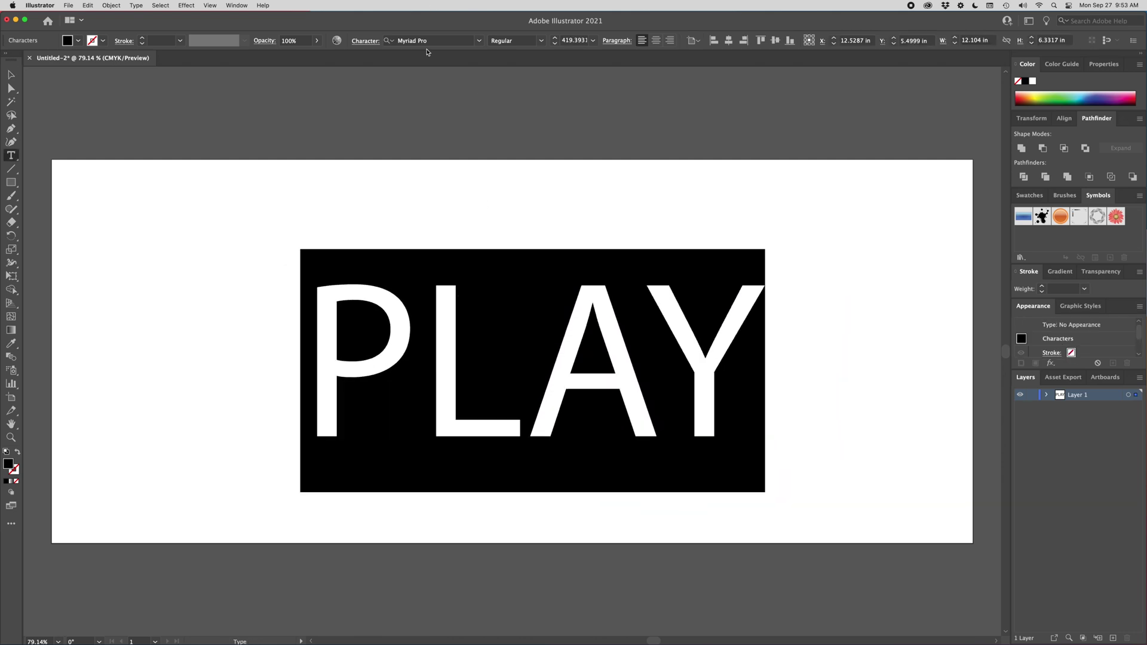
{"action": "left_click", "coordinate": [479, 41]}
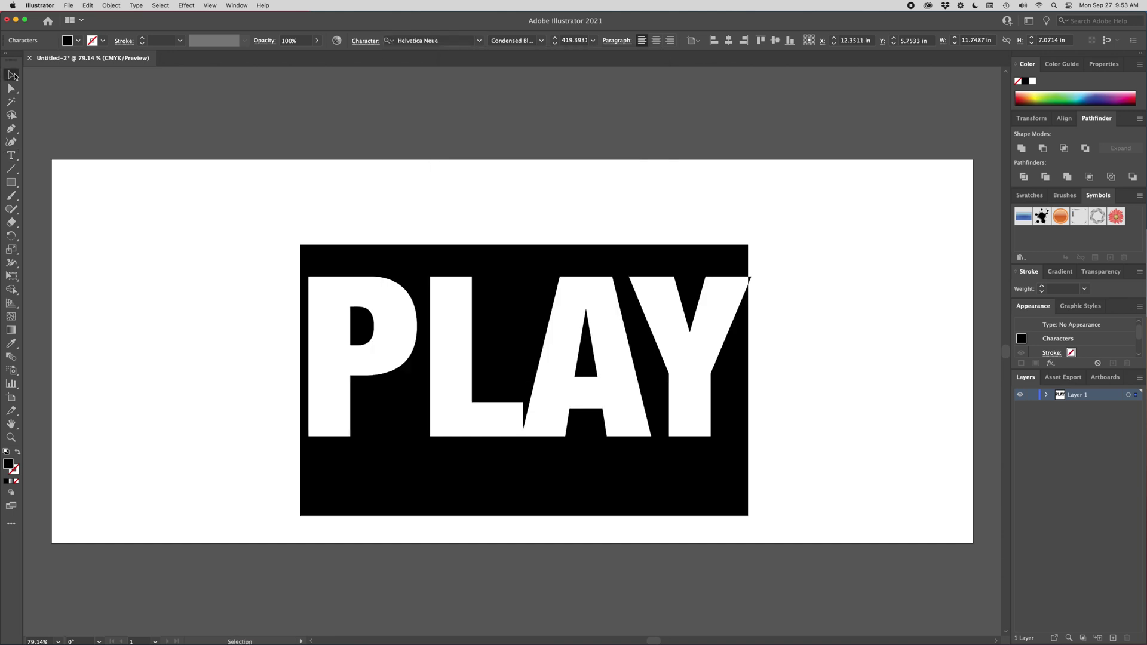
{"action": "key", "text": "Escape"}
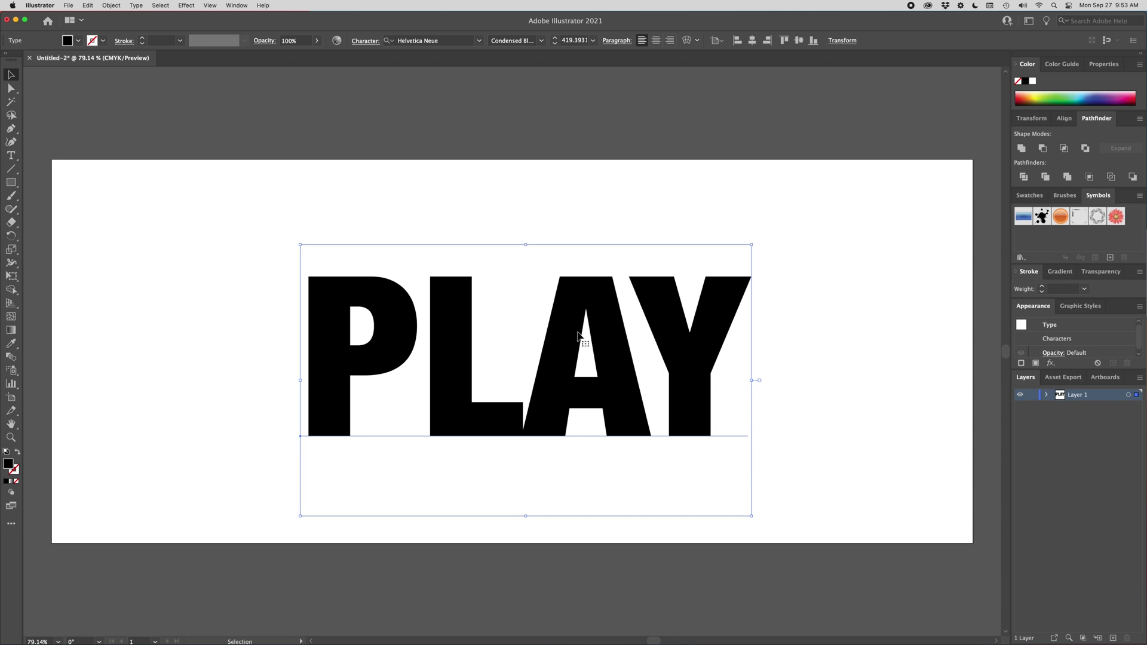
- Replace the L with an I so the text reads PIAY, then nudge it slightly right
{"action": "left_click", "coordinate": [11, 156]}
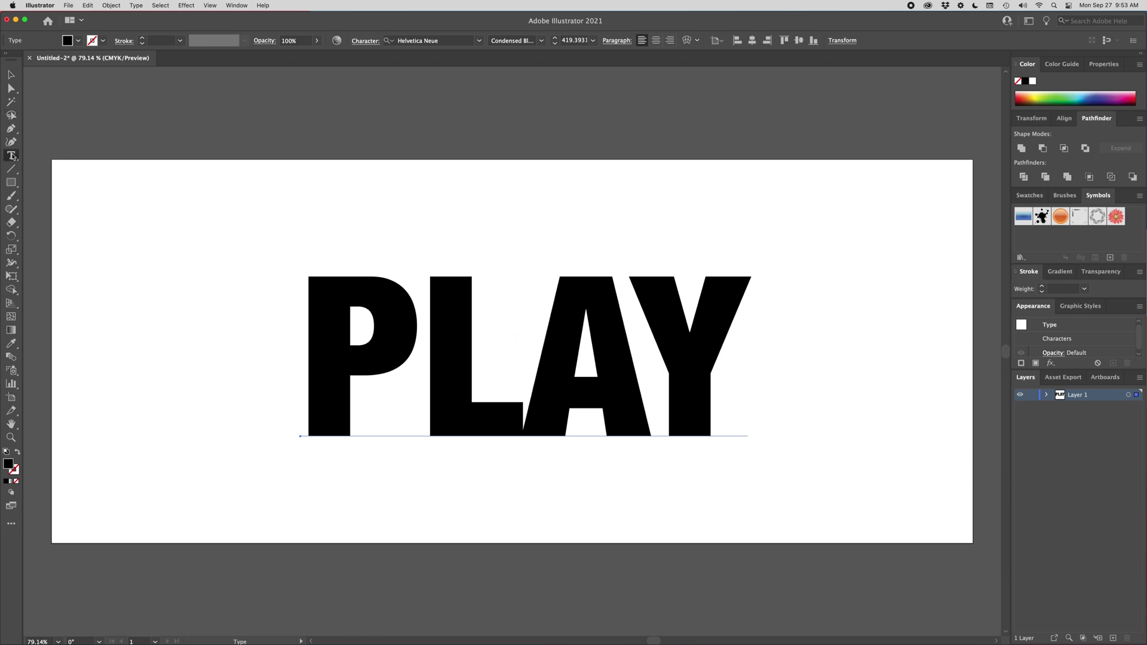
{"action": "left_click_drag", "start_coordinate": [524, 353], "coordinate": [405, 345]}
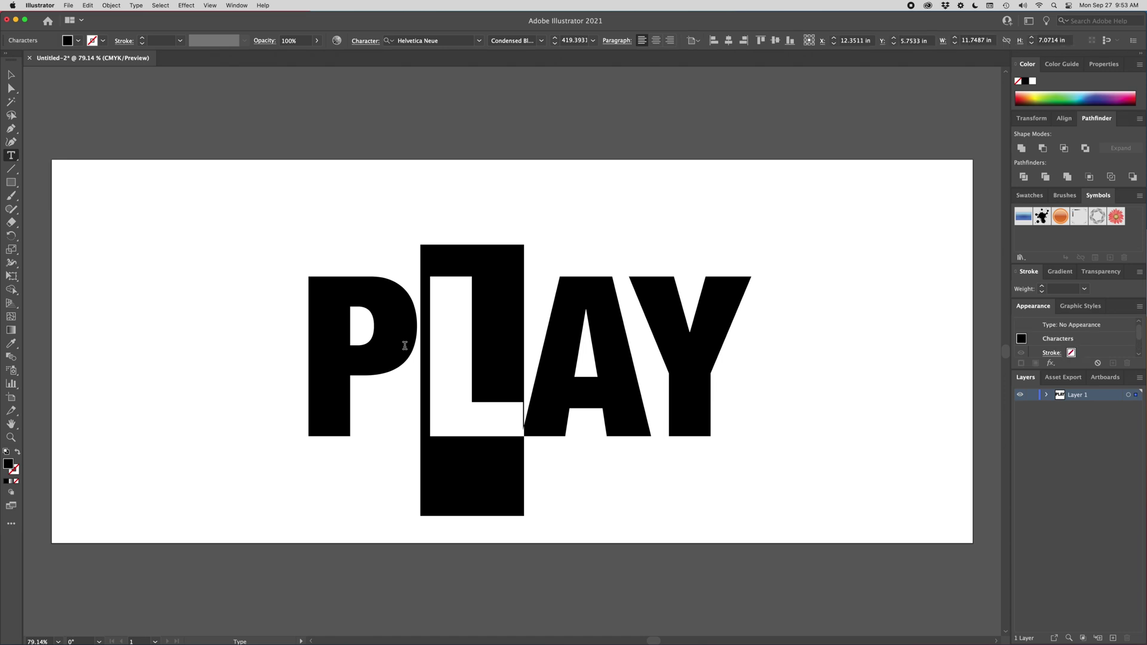
{"action": "type", "text": "I"}
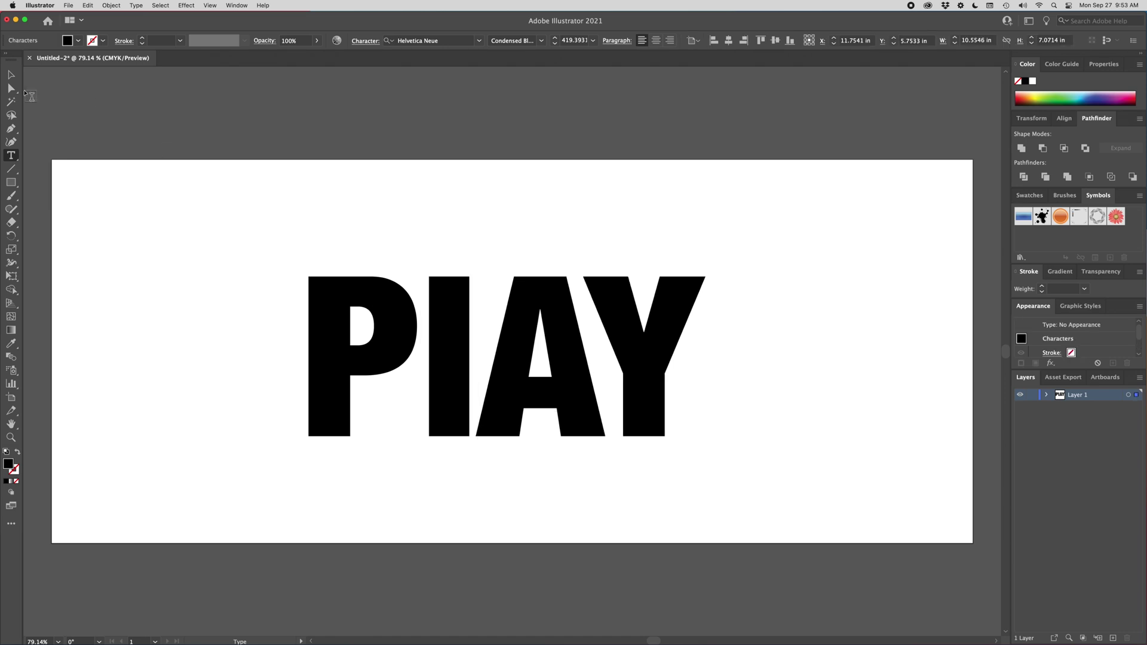
{"action": "left_click", "coordinate": [11, 74]}
{"action": "left_click_drag", "start_coordinate": [592, 317], "coordinate": [610, 316]}
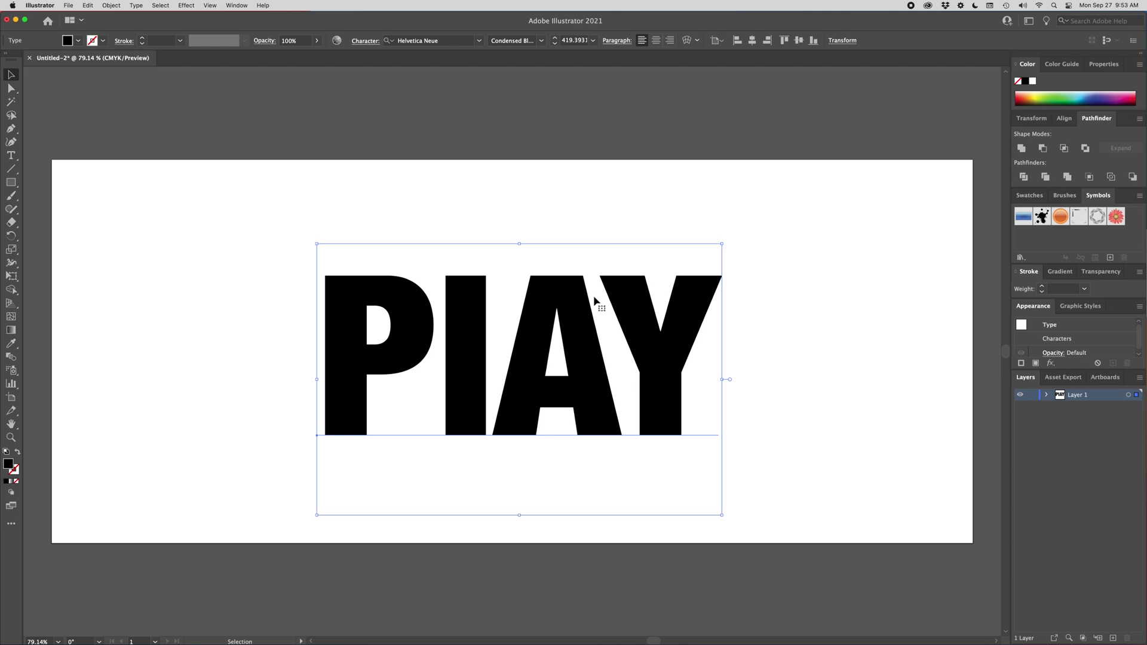
- Turn on Smart Guides and ready the Pen tool with no fill and a black stroke
{"action": "left_click", "coordinate": [210, 5]}
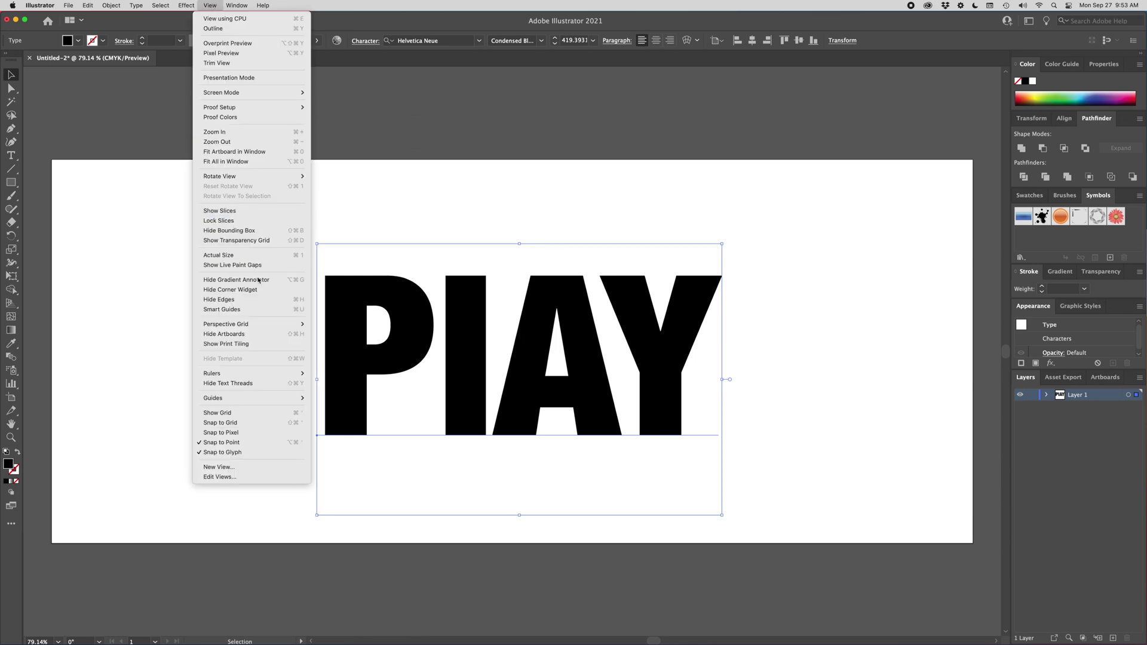
{"action": "left_click", "coordinate": [254, 310]}
{"action": "left_click", "coordinate": [201, 285]}
{"action": "left_click", "coordinate": [11, 128]}
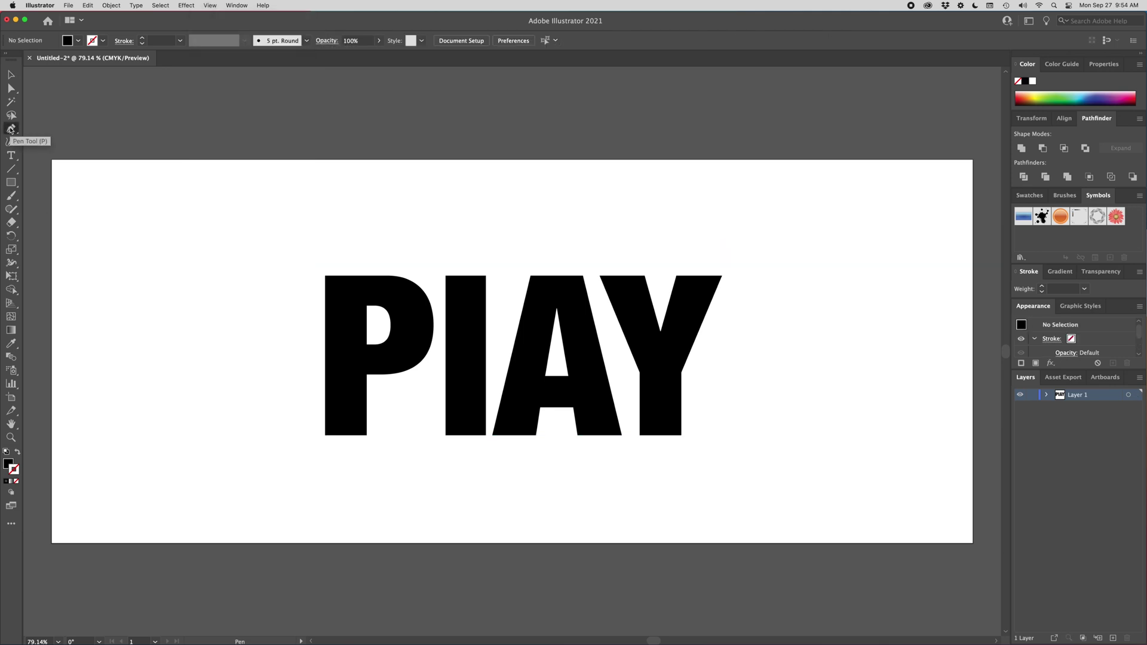
{"action": "left_click", "coordinate": [19, 453]}
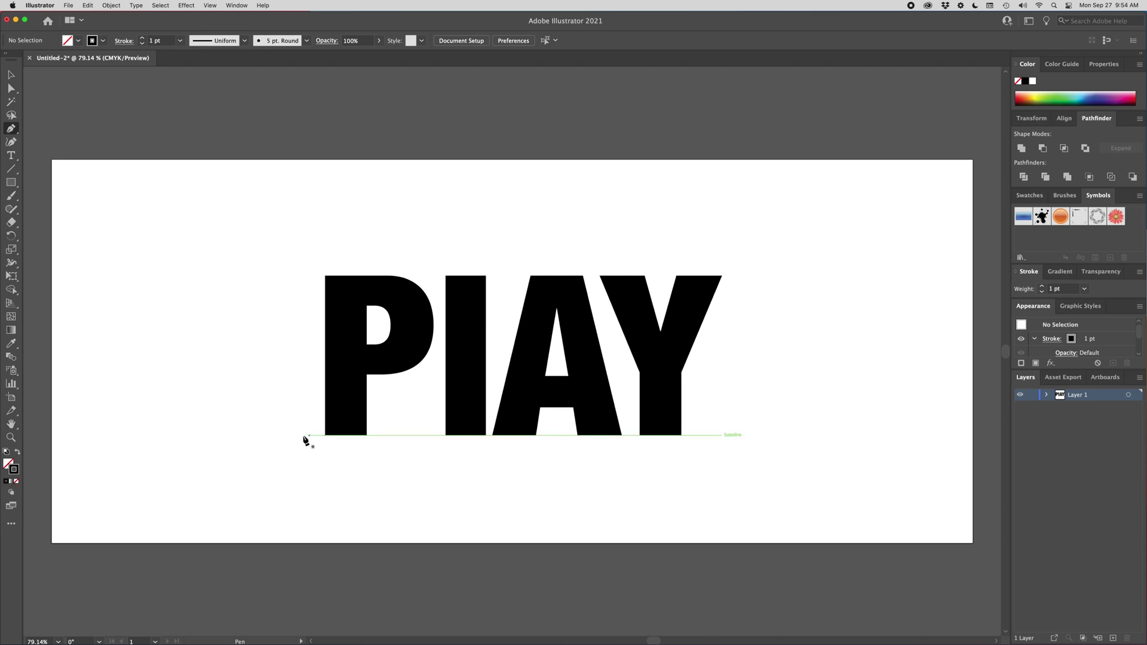
- Start a path on the baseline left of the P and trace the P's outline
{"action": "left_click", "coordinate": [245, 436]}
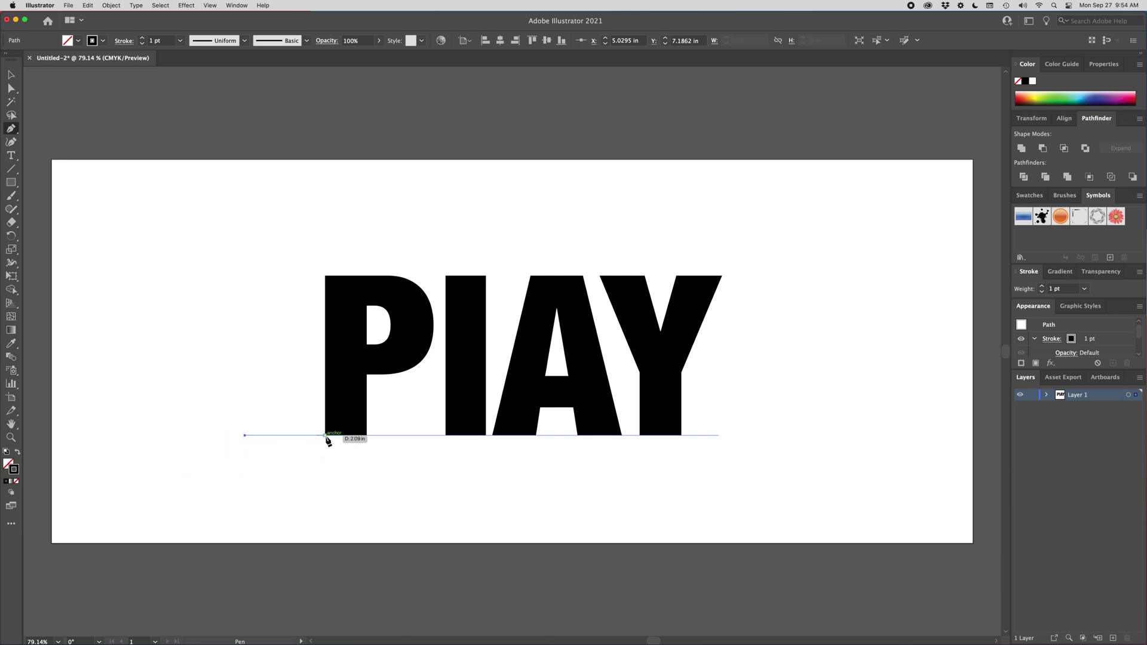
{"action": "left_click", "coordinate": [325, 435]}
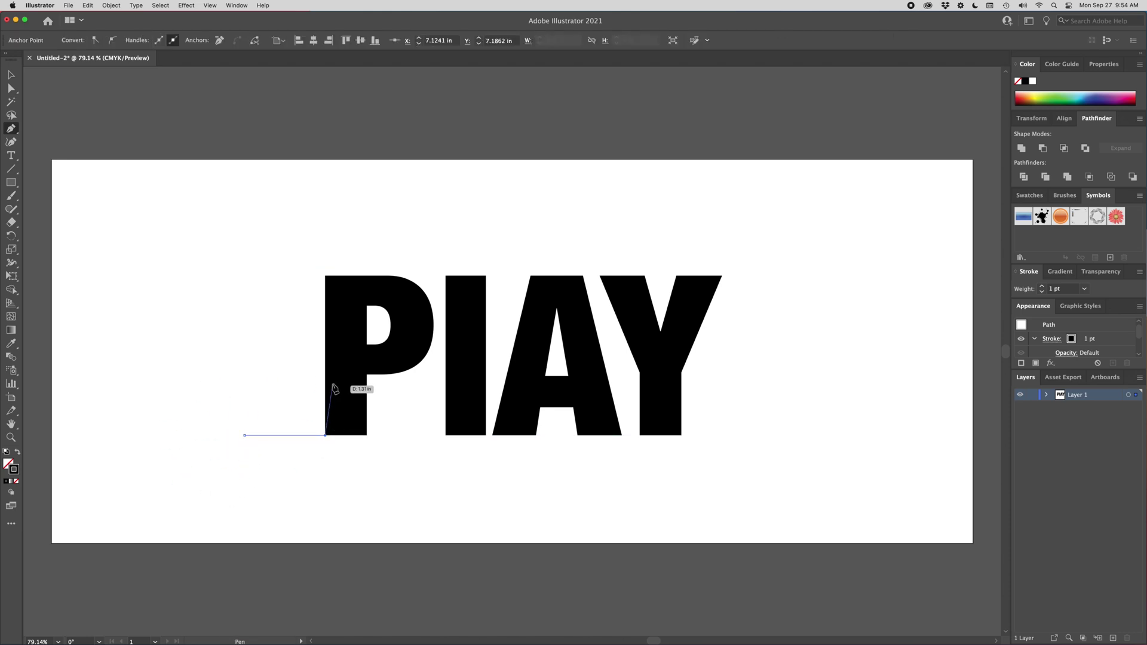
{"action": "left_click", "coordinate": [325, 276]}
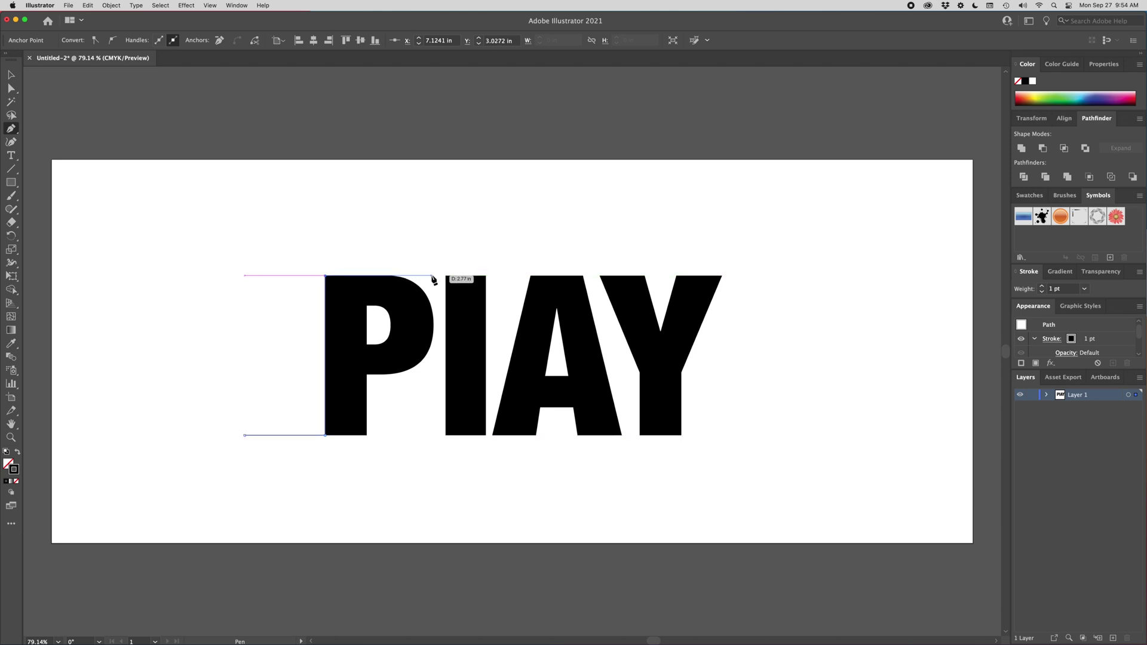
{"action": "left_click", "coordinate": [431, 276]}
{"action": "left_click", "coordinate": [430, 370]}
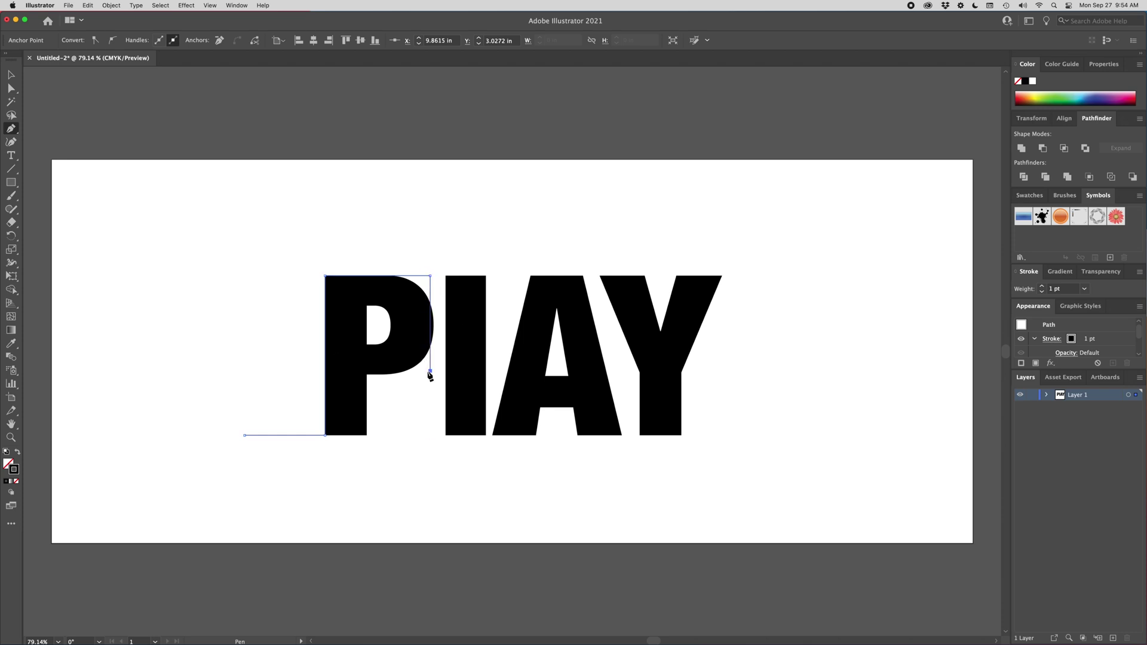
{"action": "left_click", "coordinate": [367, 372]}
{"action": "left_click", "coordinate": [367, 435]}
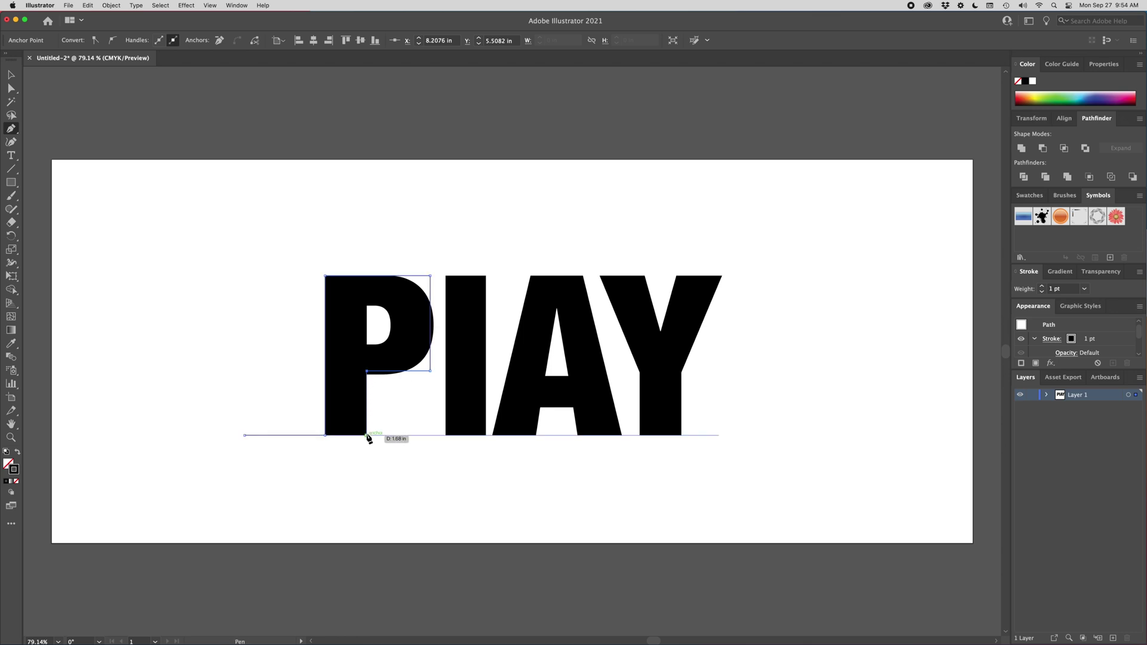
- Continue the path along the baseline over the I and around the A
{"action": "left_click", "coordinate": [446, 435]}
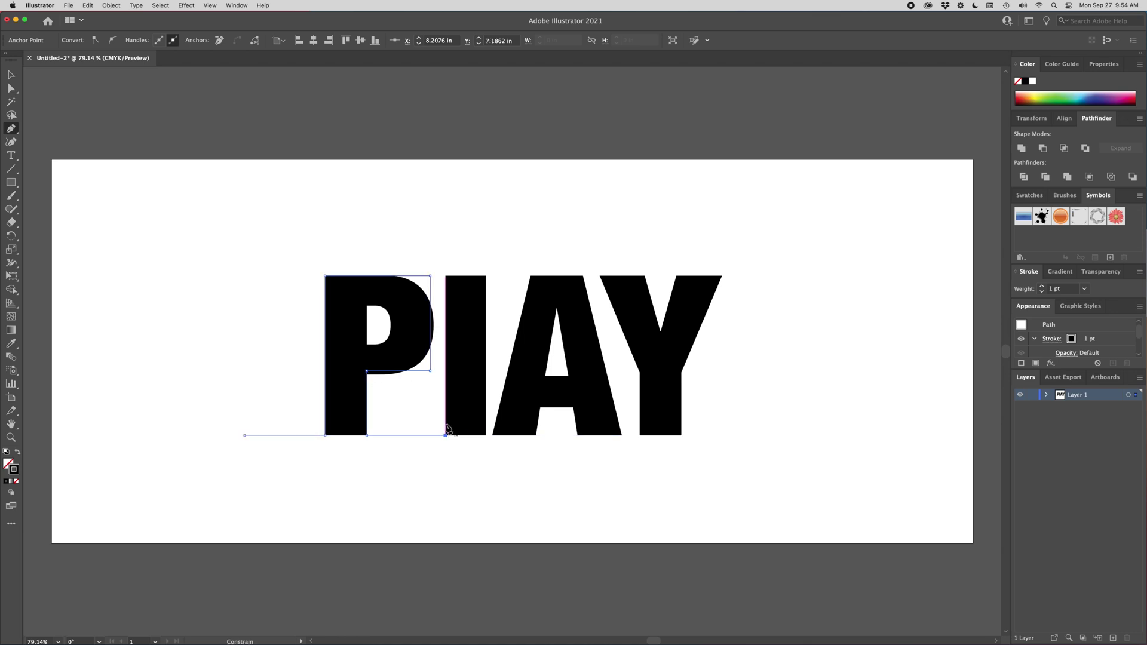
{"action": "left_click", "coordinate": [445, 276]}
{"action": "left_click", "coordinate": [486, 276]}
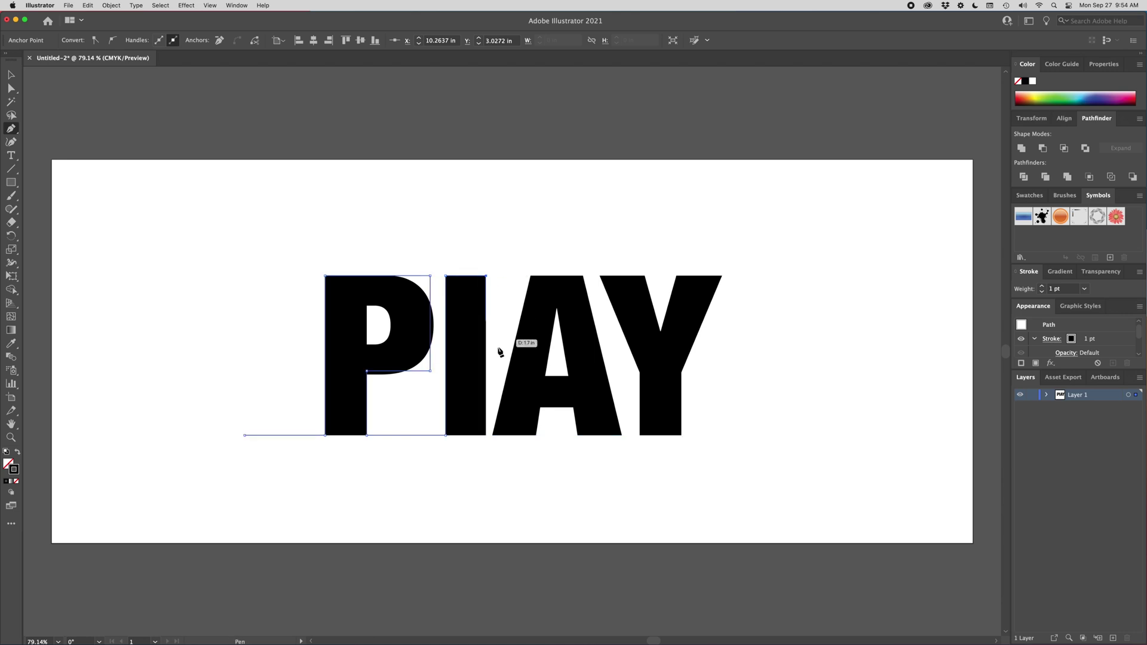
{"action": "left_click", "coordinate": [486, 436]}
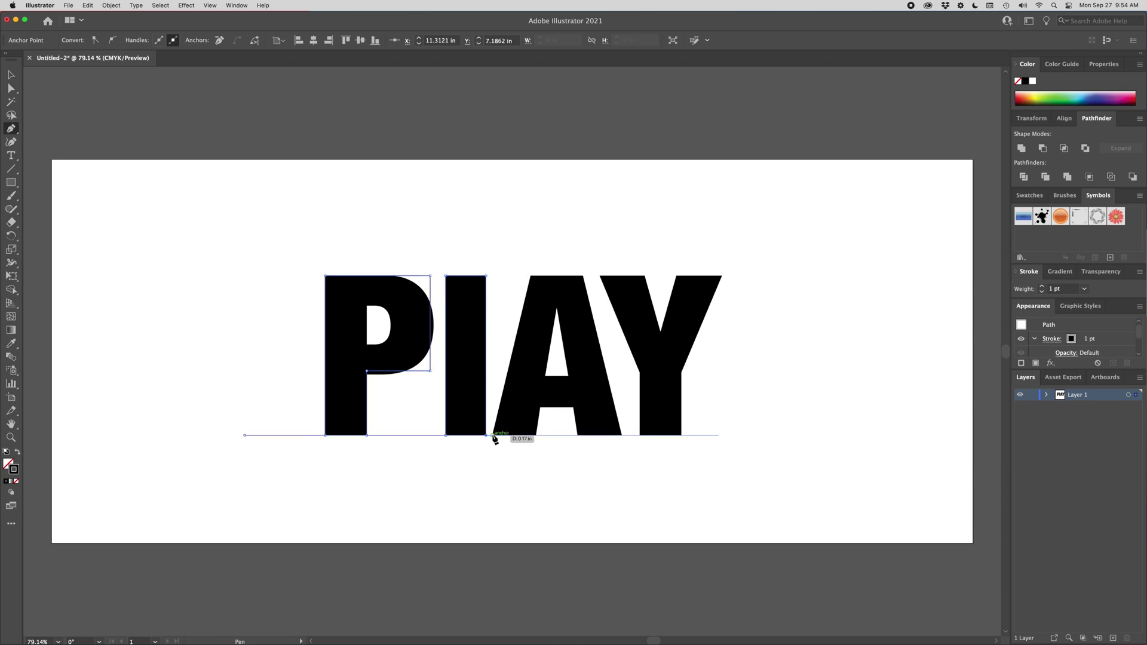
{"action": "left_click", "coordinate": [492, 435]}
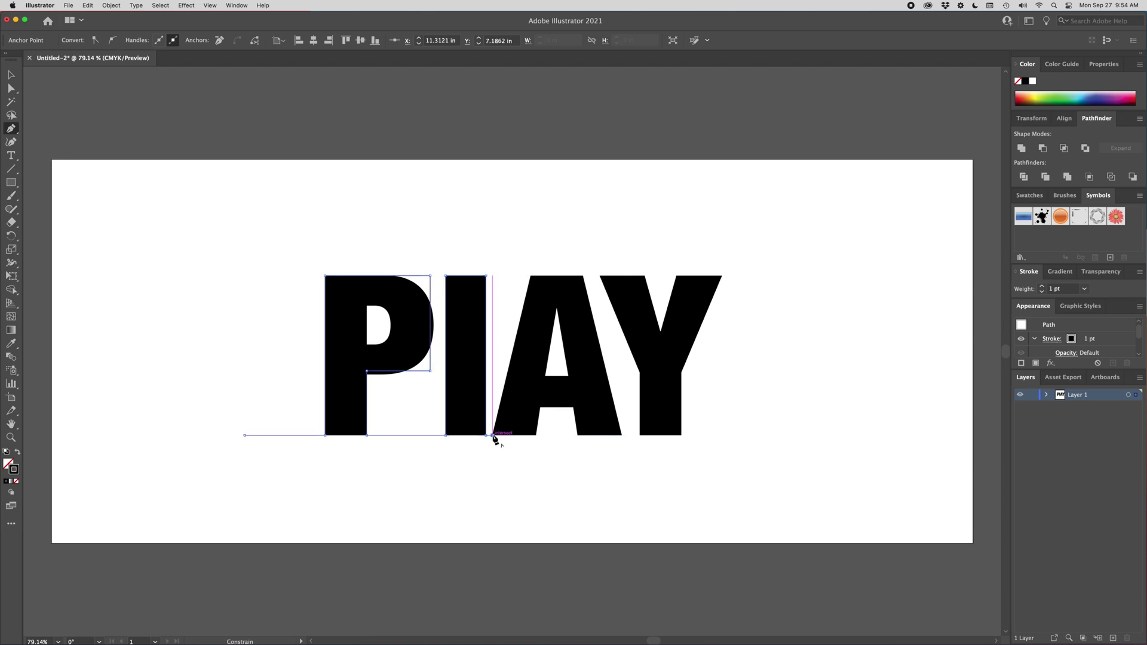
{"action": "left_click", "coordinate": [529, 276]}
{"action": "left_click", "coordinate": [583, 276]}
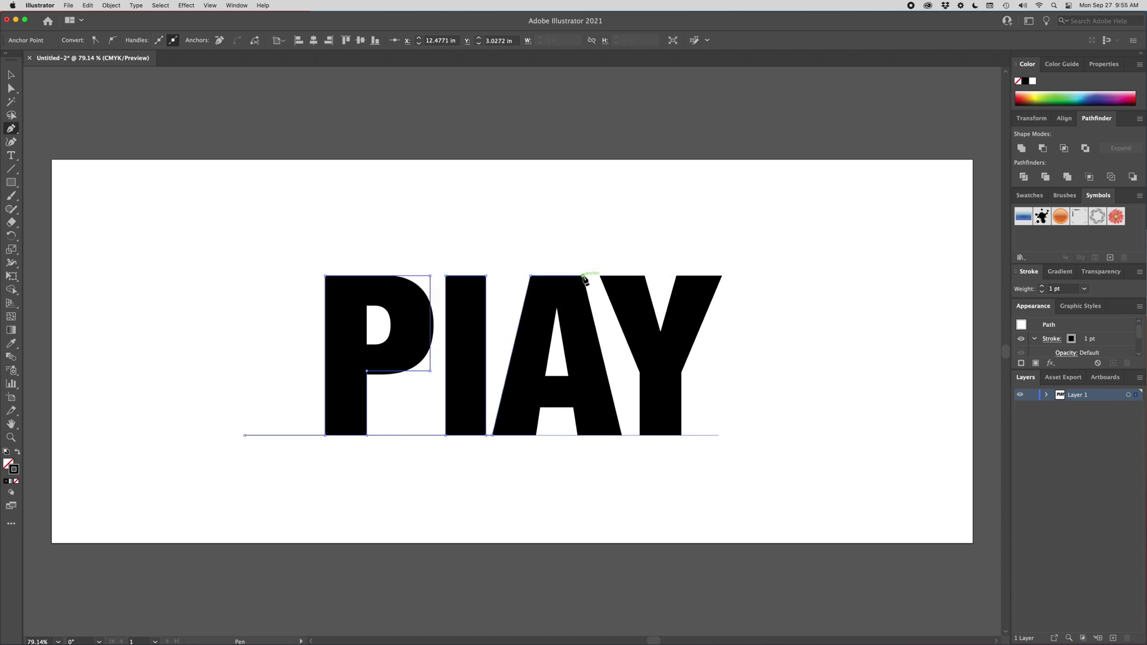
{"action": "left_click", "coordinate": [621, 435]}
- Trace the Y's arms and stem, extend the line past the Y, and end the path
{"action": "left_click", "coordinate": [639, 435]}
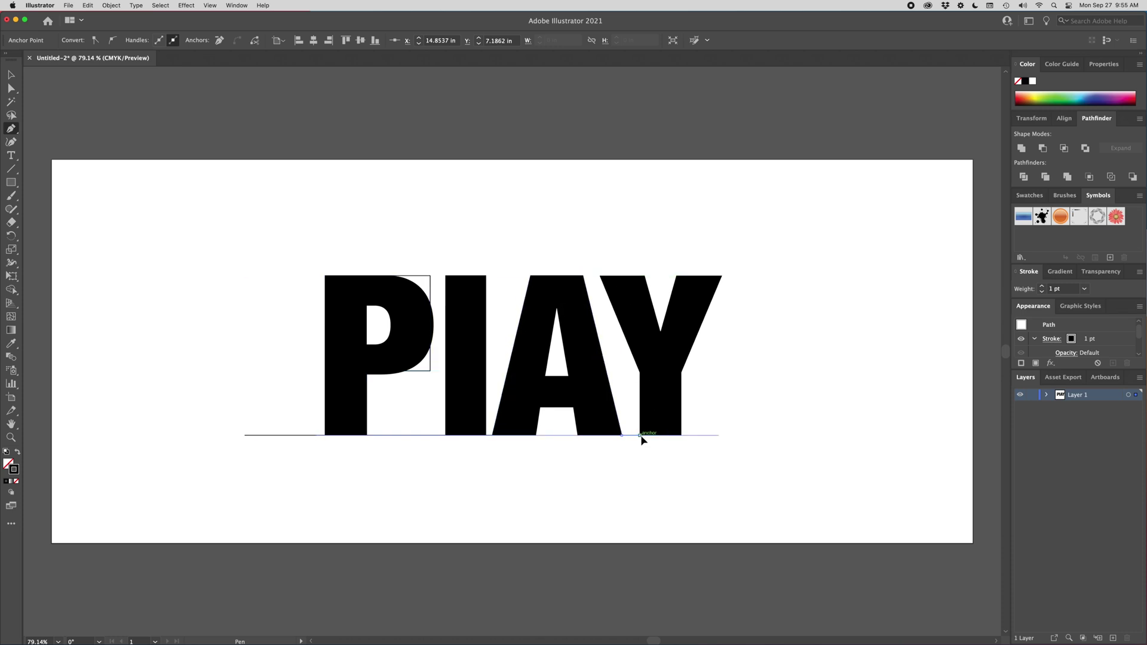
{"action": "left_click", "coordinate": [639, 372]}
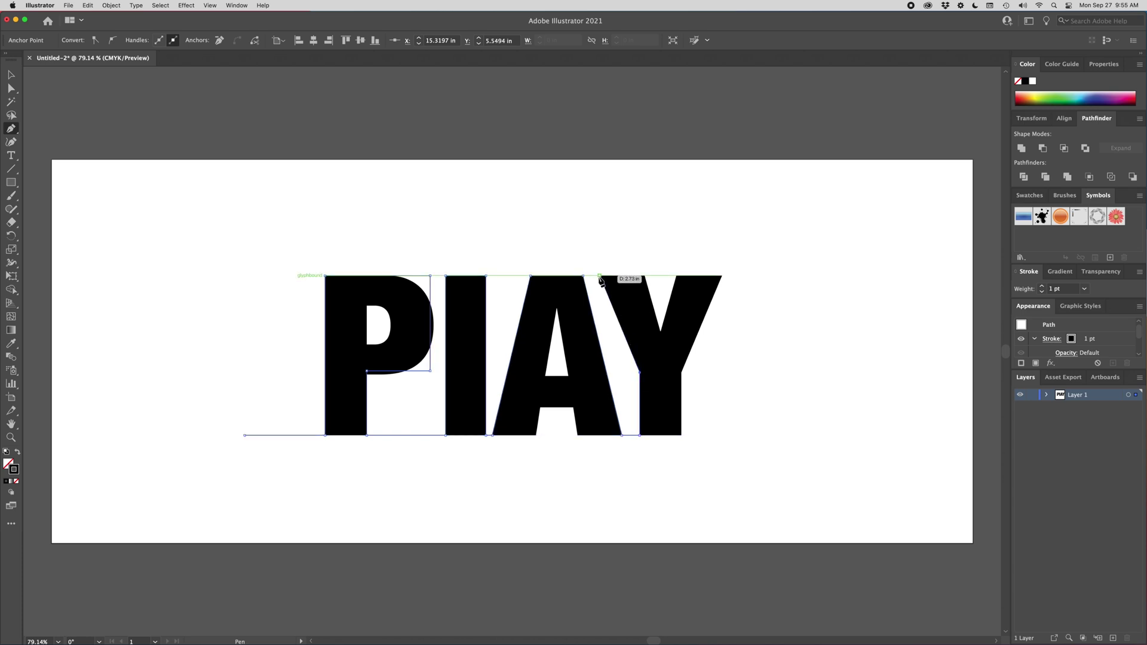
{"action": "left_click", "coordinate": [600, 276]}
{"action": "left_click", "coordinate": [644, 276]}
{"action": "left_click", "coordinate": [660, 330]}
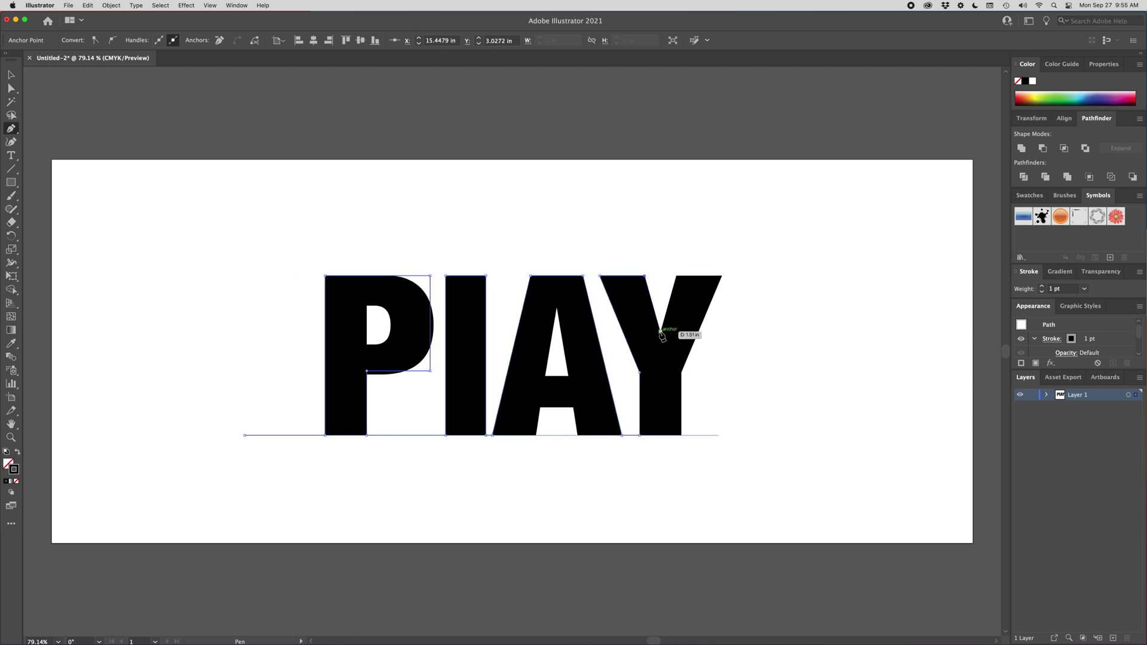
{"action": "left_click", "coordinate": [676, 276]}
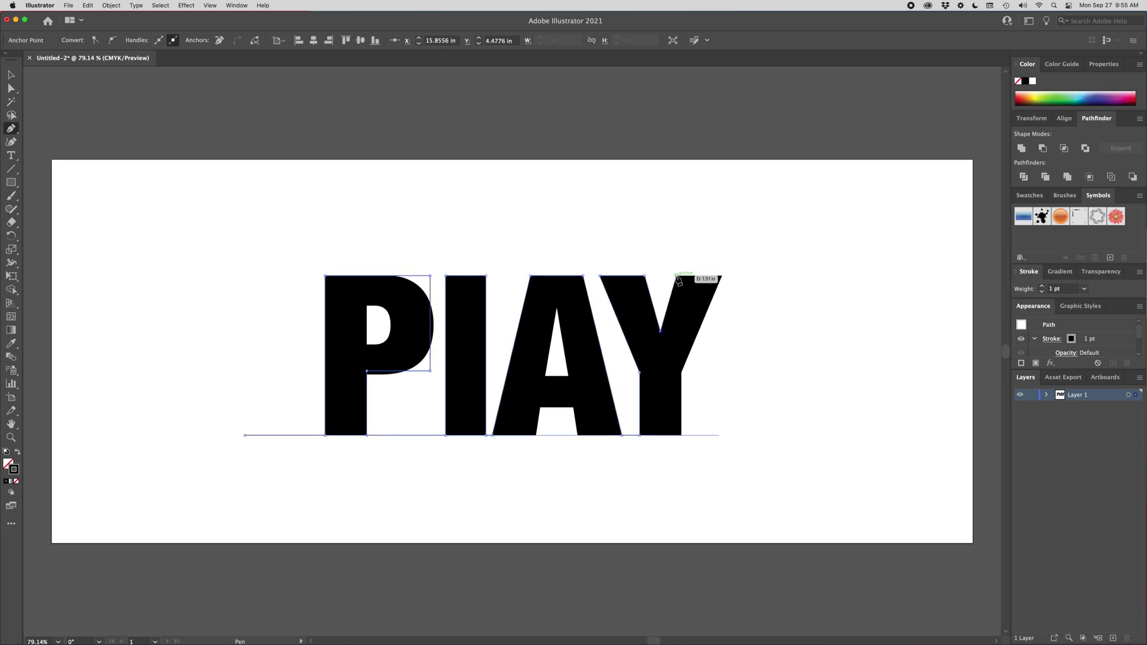
{"action": "left_click", "coordinate": [721, 276]}
{"action": "left_click", "coordinate": [681, 372]}
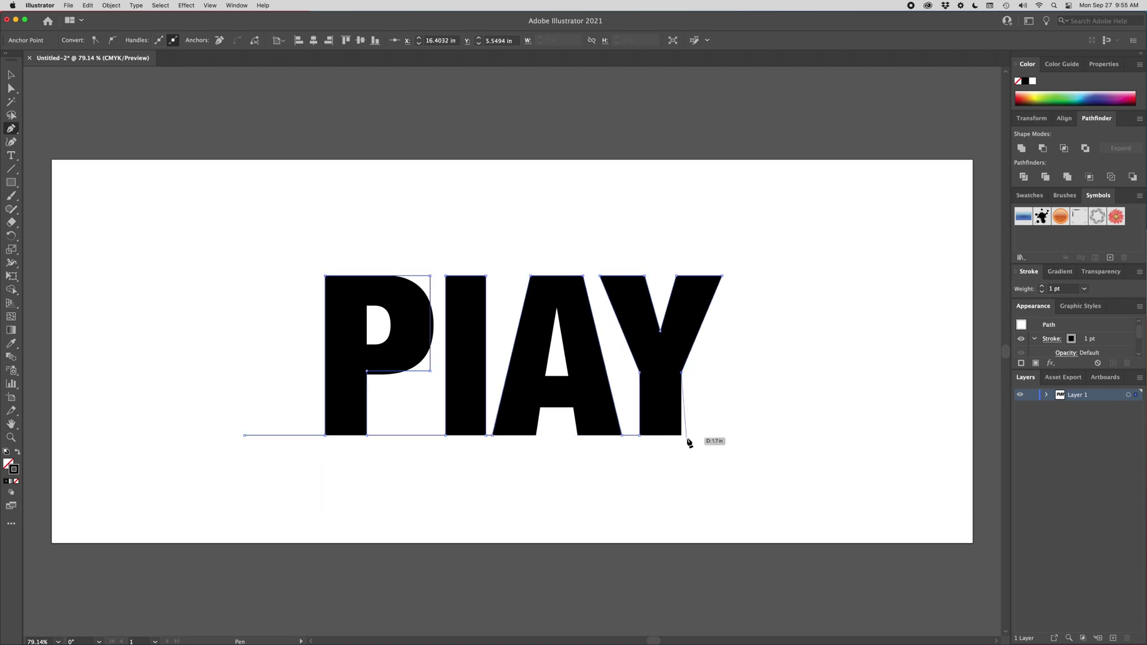
{"action": "left_click", "coordinate": [681, 435]}
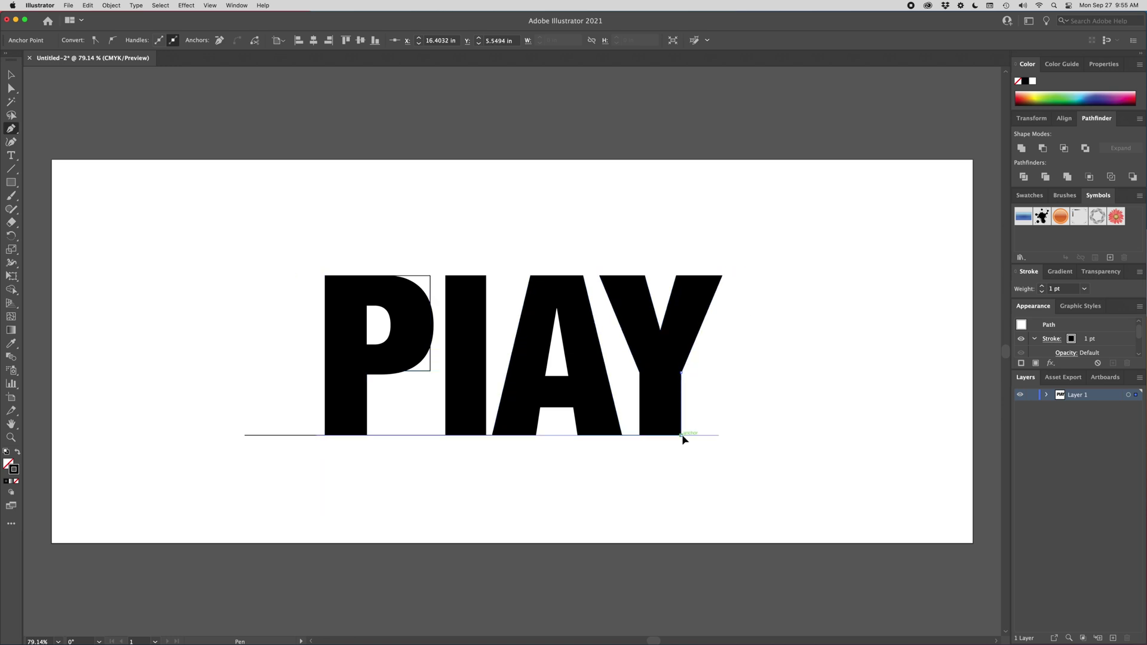
{"action": "left_click", "coordinate": [745, 435]}
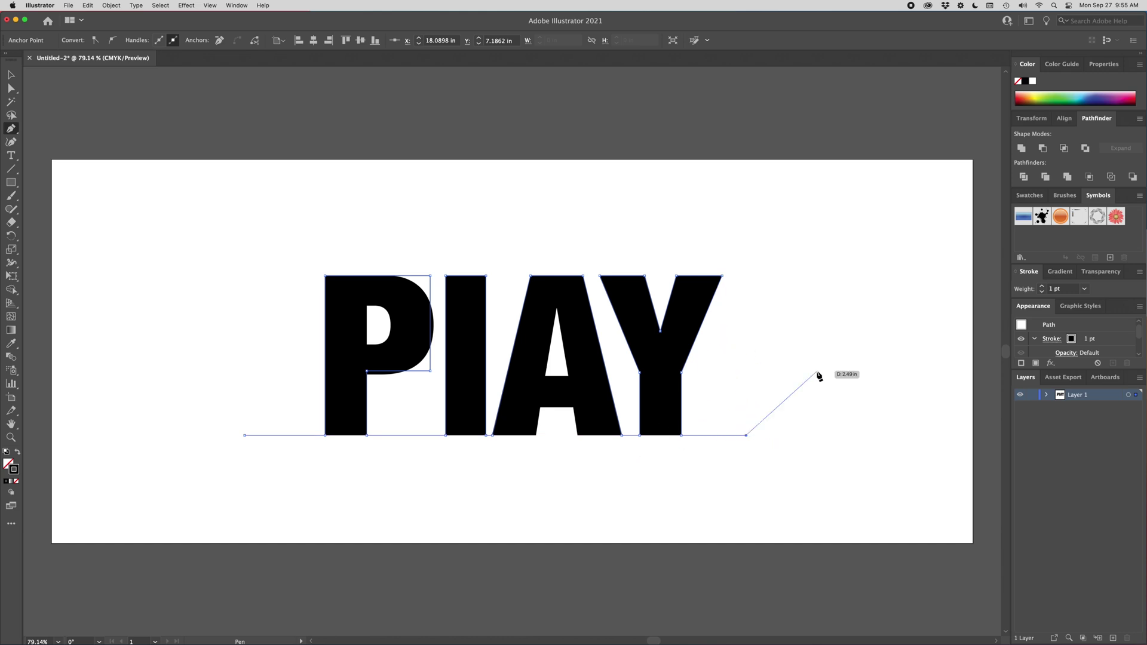
{"action": "key", "text": "Escape"}
- Move the black PIAY text below the artboard, leaving the traced line alone on it
{"action": "left_click", "coordinate": [12, 75]}
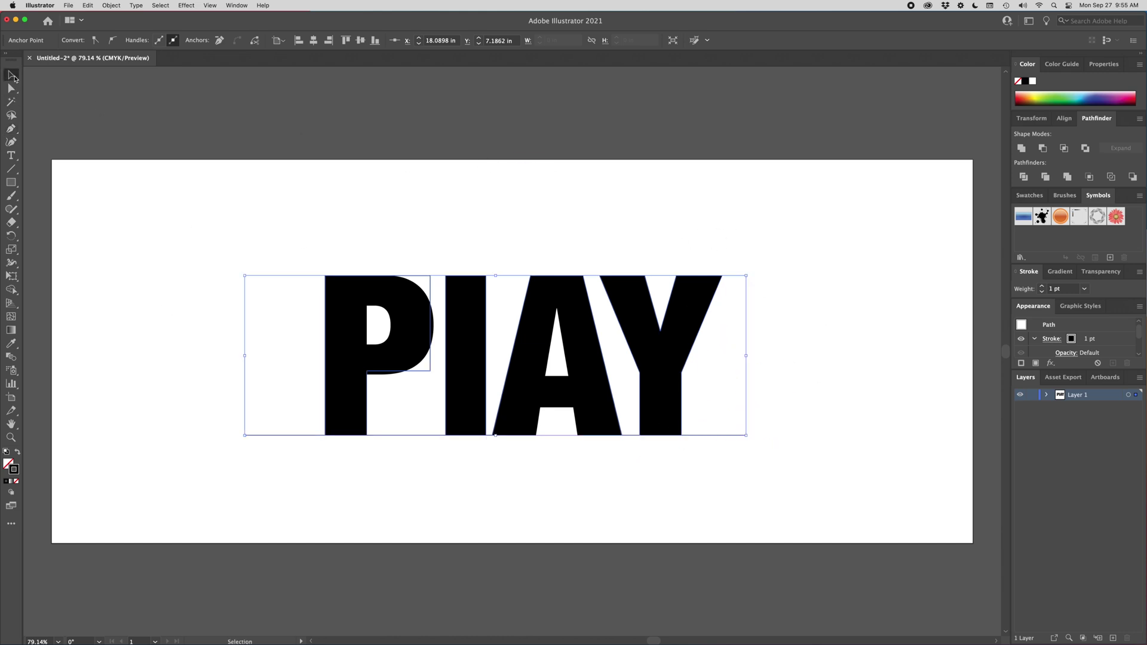
{"action": "left_click_drag", "start_coordinate": [585, 315], "coordinate": [583, 604]}
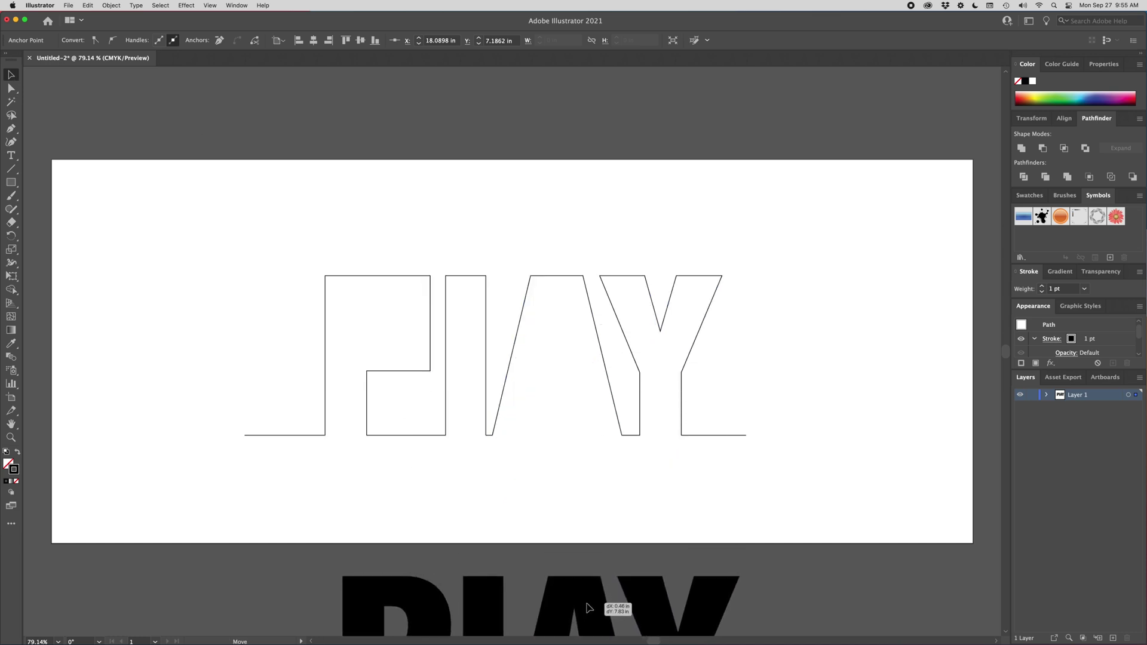
{"action": "left_click", "coordinate": [591, 597]}
{"action": "left_click", "coordinate": [661, 306]}
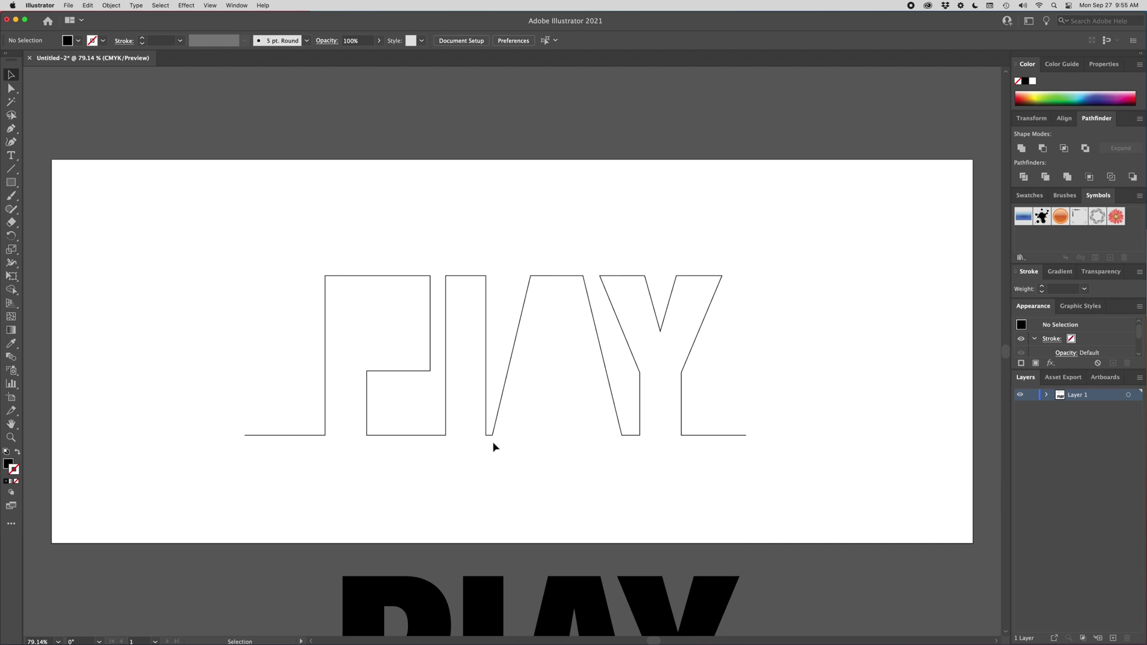
- Shift the anchors of the A and Y part of the line slightly right
{"action": "left_click", "coordinate": [10, 89]}
{"action": "left_click_drag", "start_coordinate": [813, 238], "coordinate": [491, 481]}
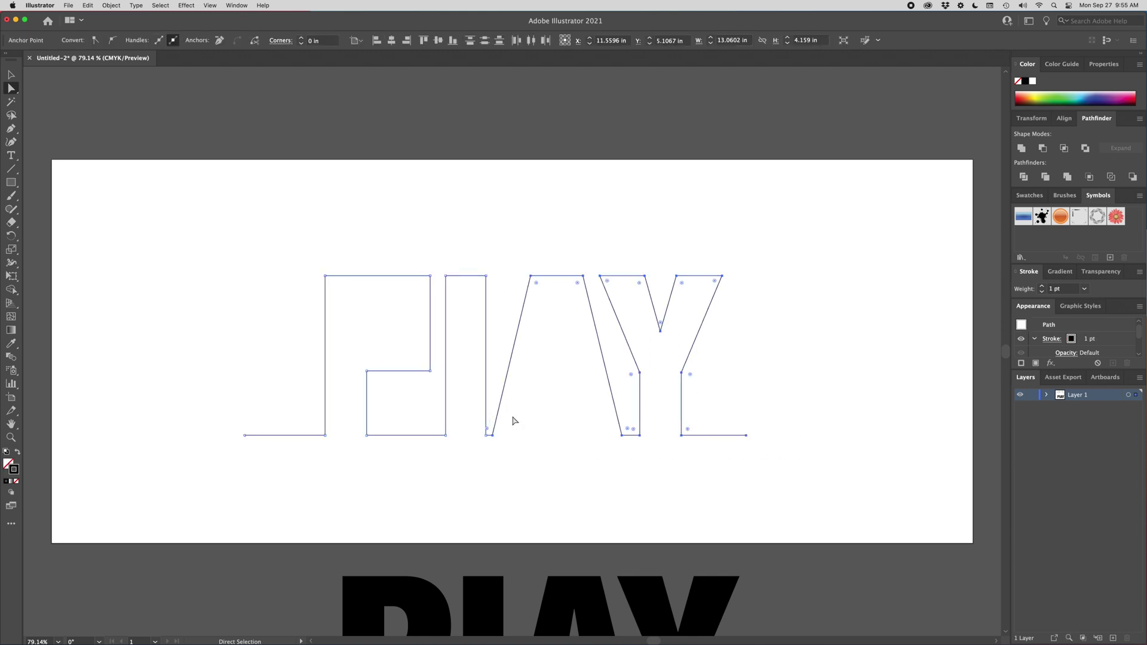
{"action": "mouse_move", "coordinate": [506, 378]}
{"action": "left_mouse_down"}
{"action": "mouse_move", "coordinate": [693, 378]}
{"action": "mouse_move", "coordinate": [631, 348]}
{"action": "mouse_move", "coordinate": [576, 382]}
{"action": "mouse_move", "coordinate": [621, 377]}
{"action": "mouse_move", "coordinate": [570, 388]}
{"action": "mouse_move", "coordinate": [517, 377]}
{"action": "left_mouse_up"}
{"action": "left_click", "coordinate": [806, 278]}
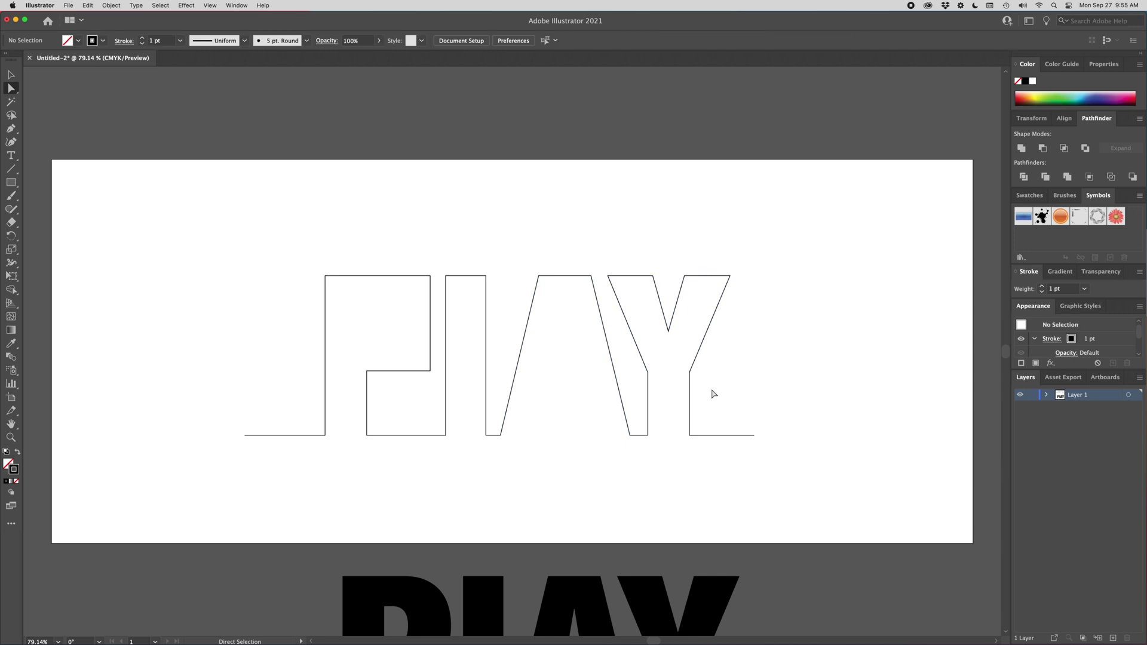
- Nudge the Y's anchors further right and raise the Y's inner crotch point
{"action": "left_click_drag", "start_coordinate": [847, 236], "coordinate": [640, 470]}
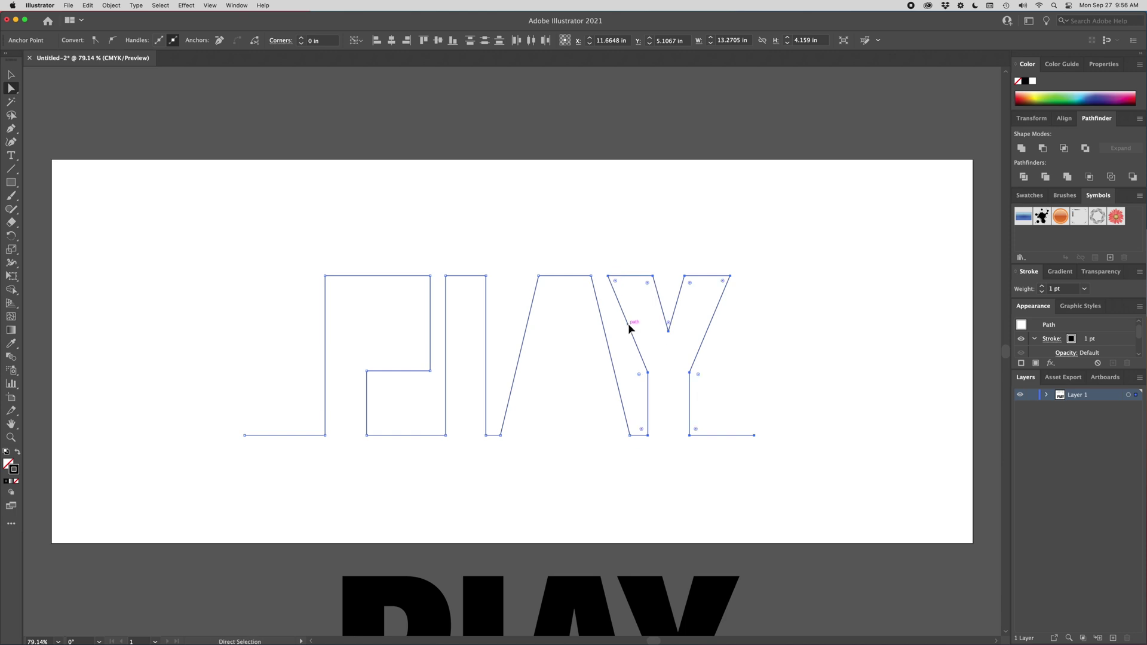
{"action": "mouse_move", "coordinate": [629, 328]}
{"action": "left_mouse_down"}
{"action": "mouse_move", "coordinate": [660, 327]}
{"action": "mouse_move", "coordinate": [640, 331]}
{"action": "left_mouse_up"}
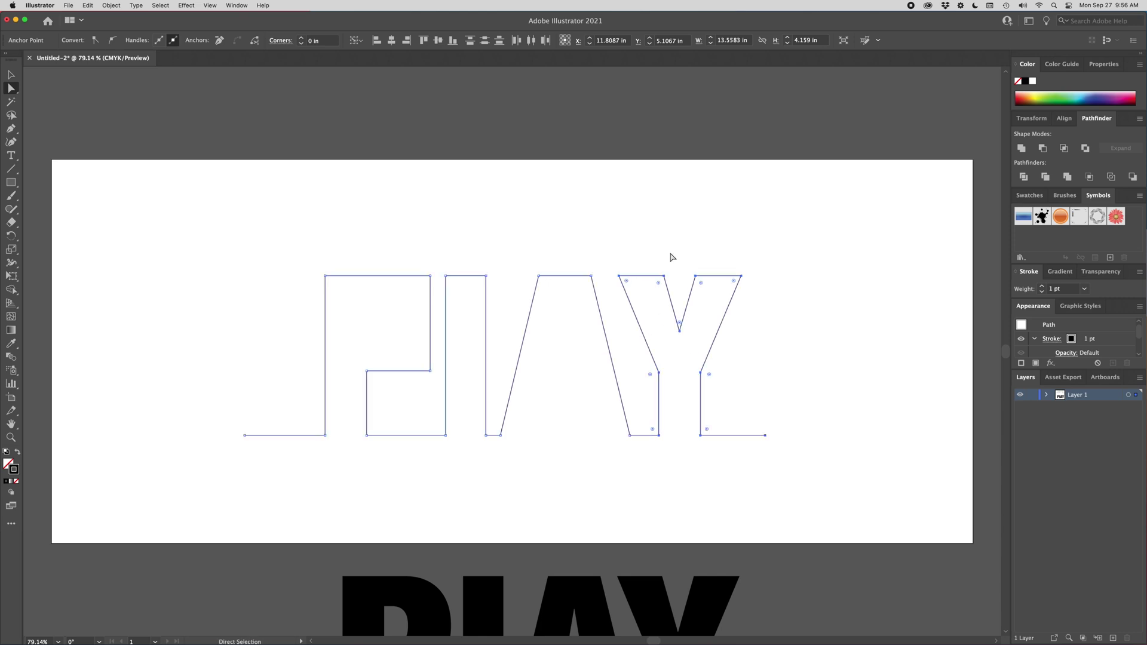
{"action": "left_click", "coordinate": [671, 257]}
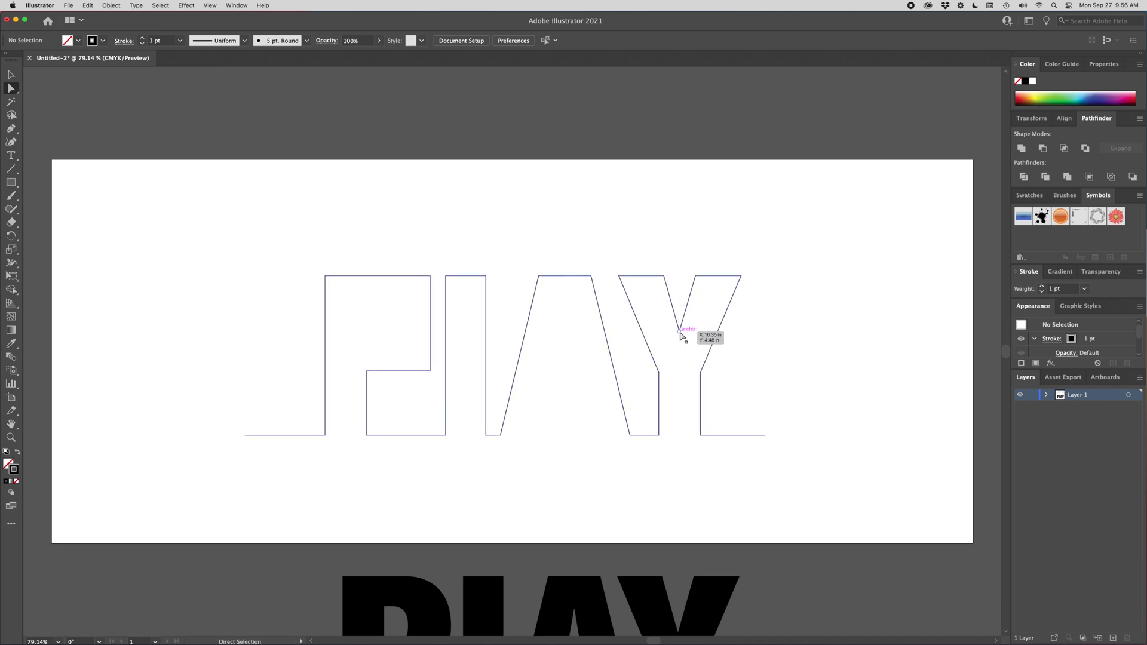
{"action": "mouse_move", "coordinate": [680, 333]}
{"action": "left_mouse_down"}
{"action": "mouse_move", "coordinate": [680, 301]}
{"action": "mouse_move", "coordinate": [680, 316]}
{"action": "left_mouse_up"}
{"action": "left_click", "coordinate": [816, 231]}
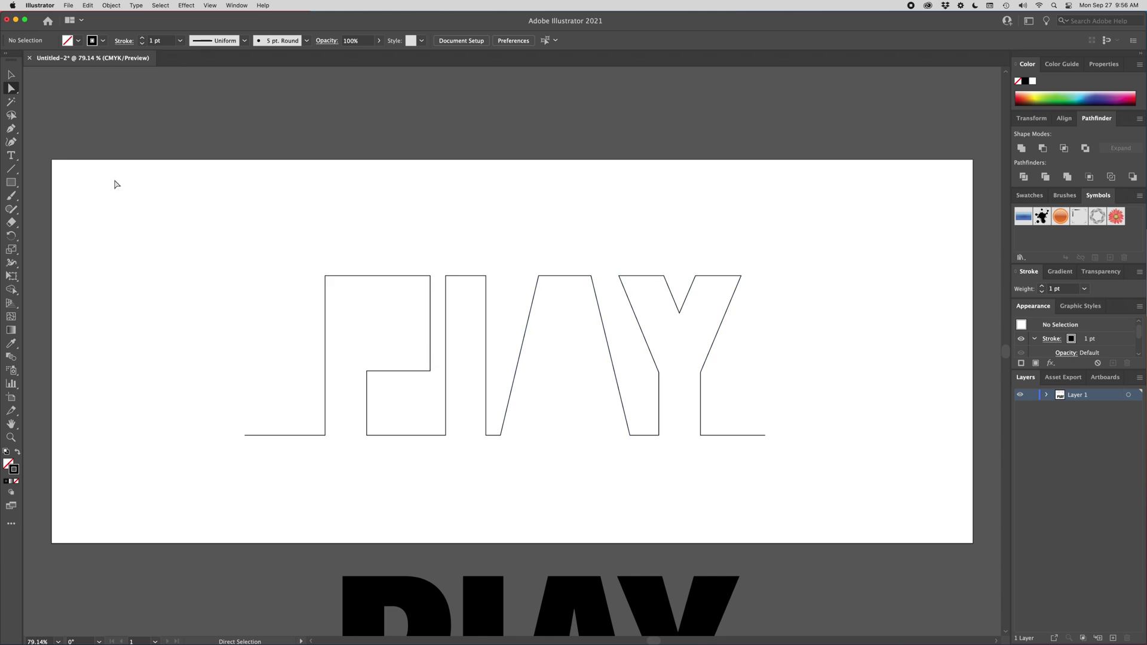
- Apply the Round Corners effect with a 0.5 in radius to the whole PLAY line path
{"action": "left_click", "coordinate": [11, 74]}
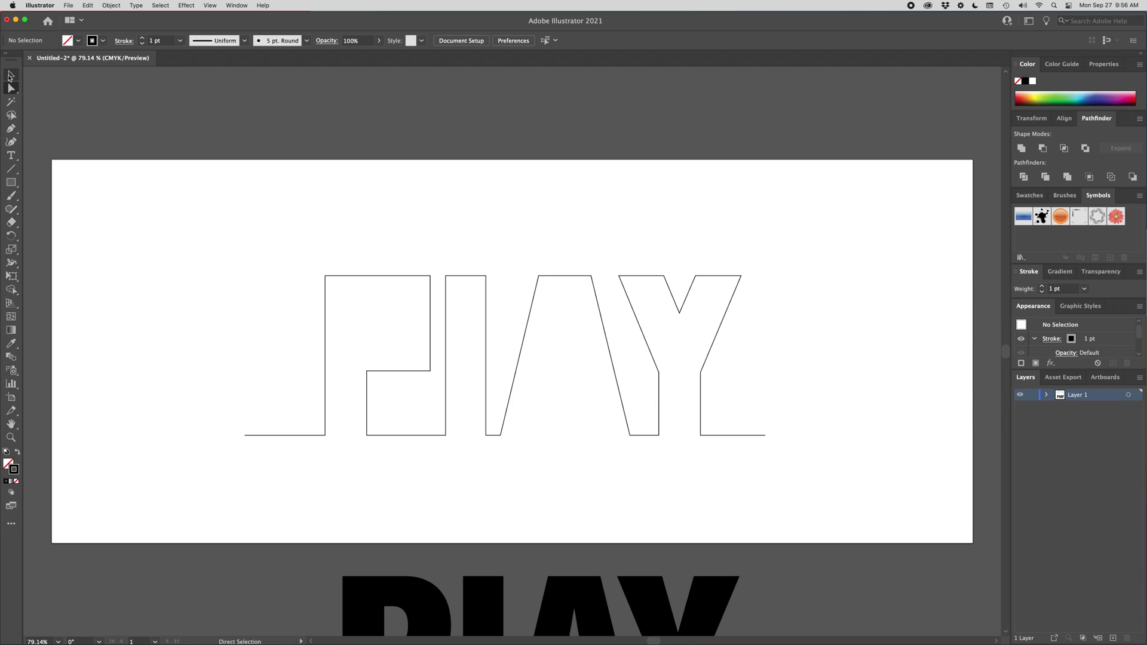
{"action": "left_click", "coordinate": [416, 280]}
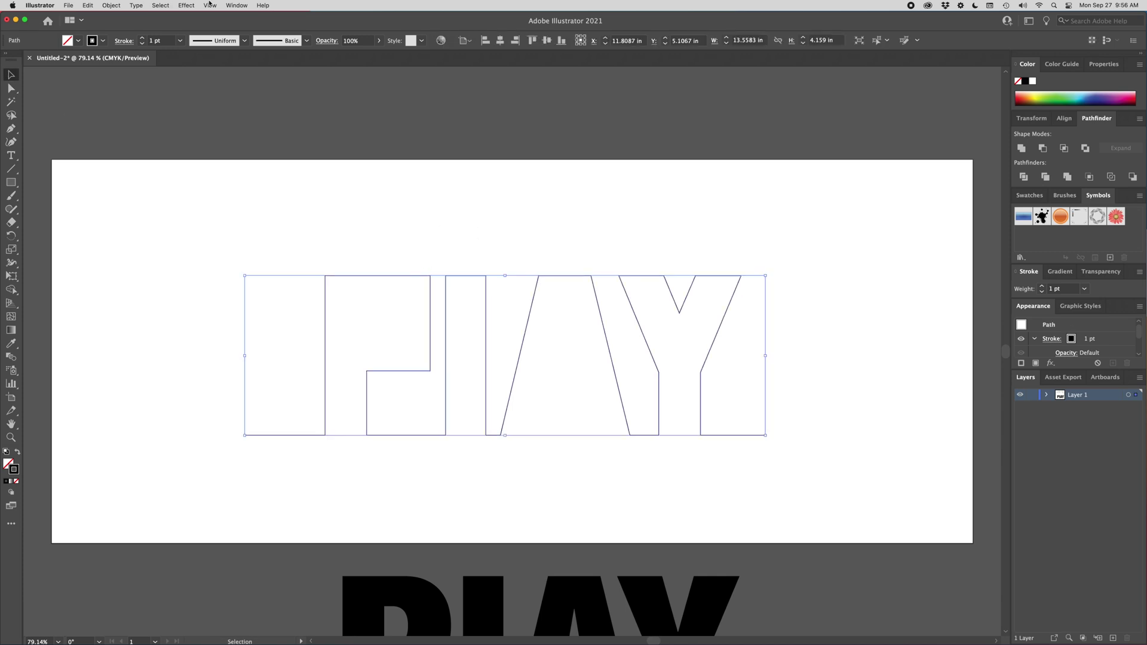
{"action": "left_click", "coordinate": [185, 5]}
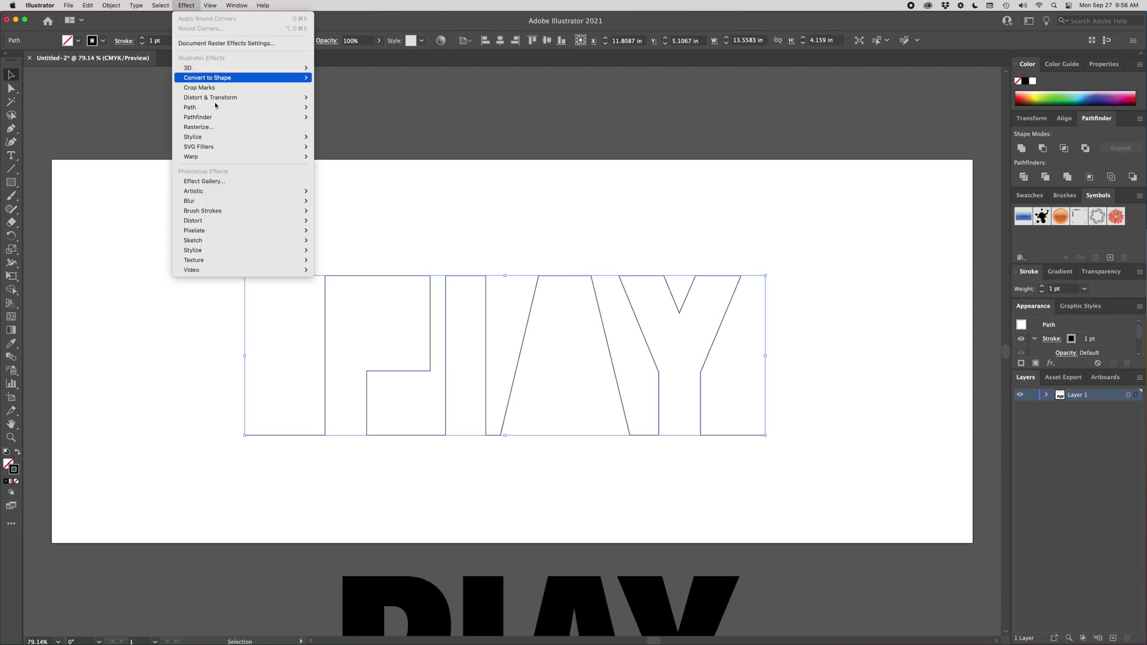
{"action": "mouse_move", "coordinate": [217, 143]}
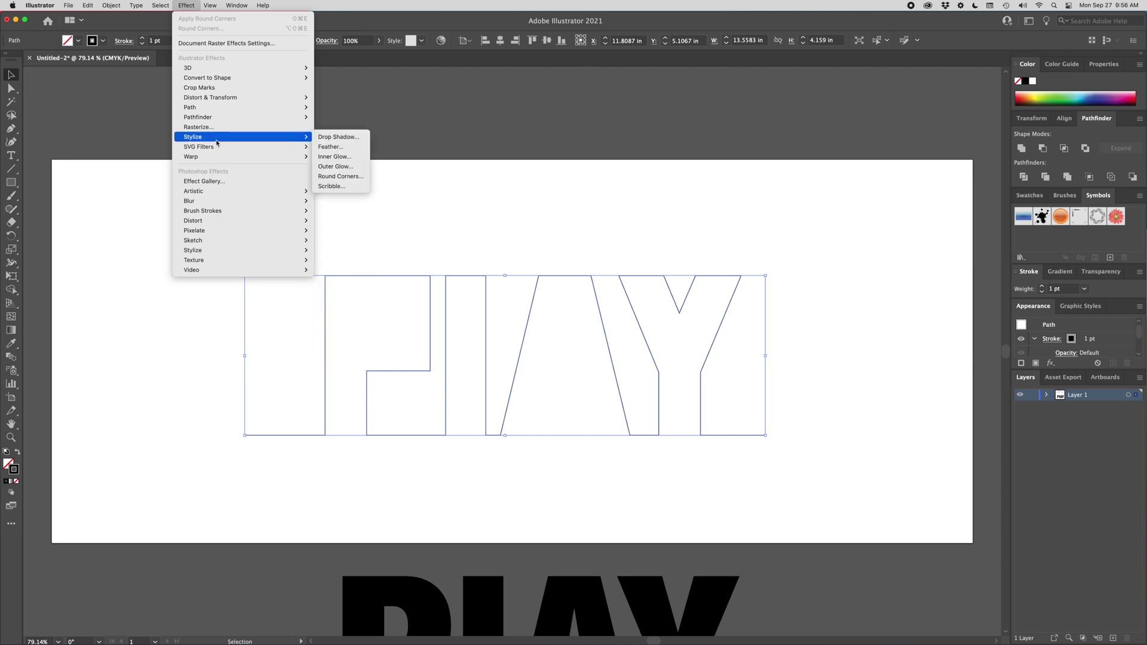
{"action": "left_click", "coordinate": [338, 176]}
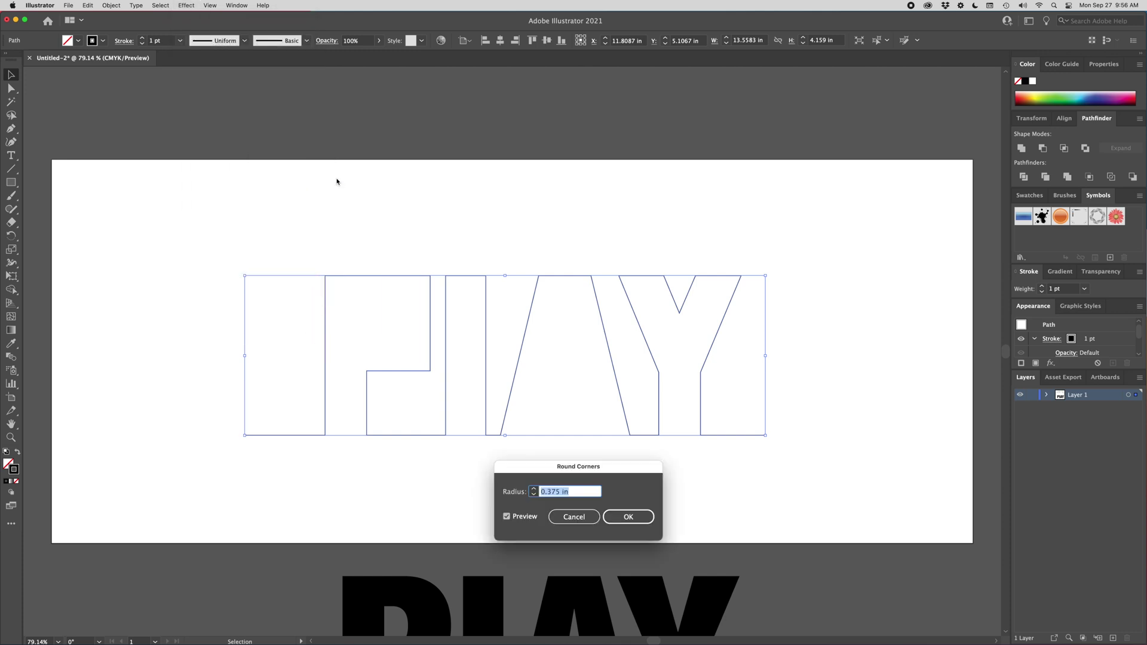
{"action": "left_click", "coordinate": [536, 490]}
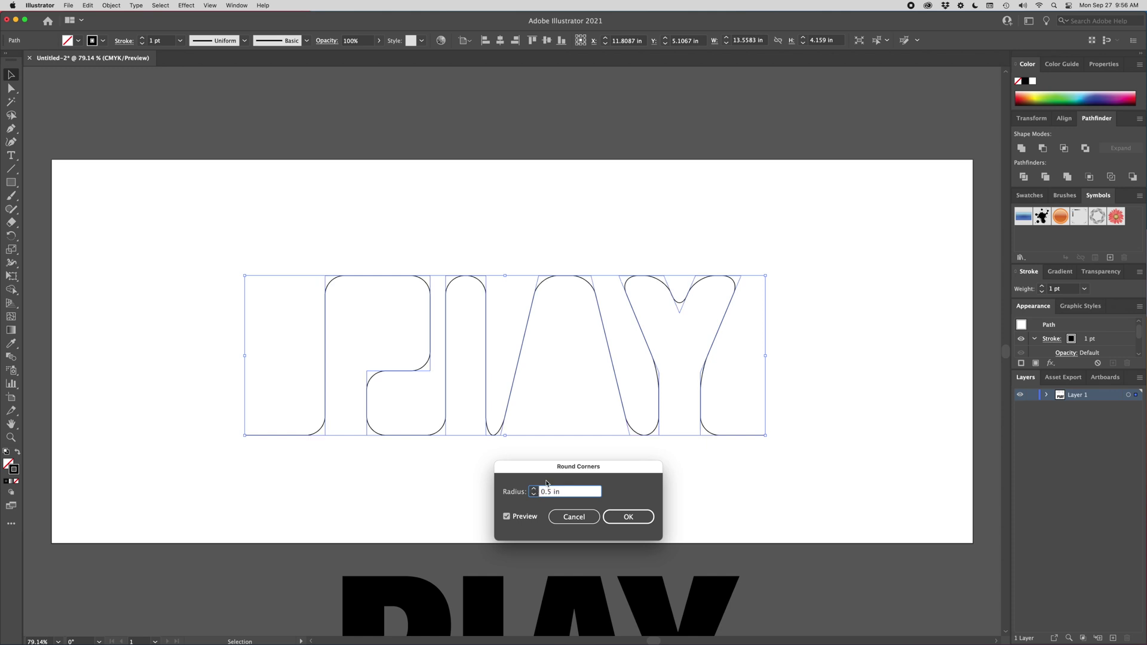
{"action": "left_click", "coordinate": [628, 517]}
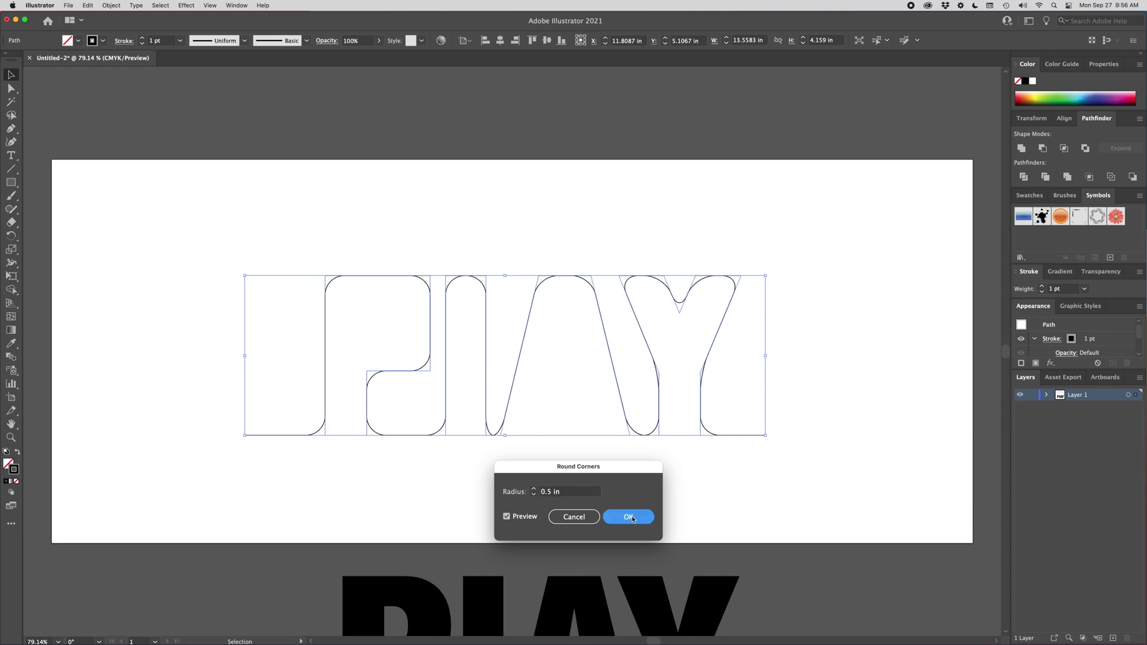
{"action": "left_click", "coordinate": [678, 498]}
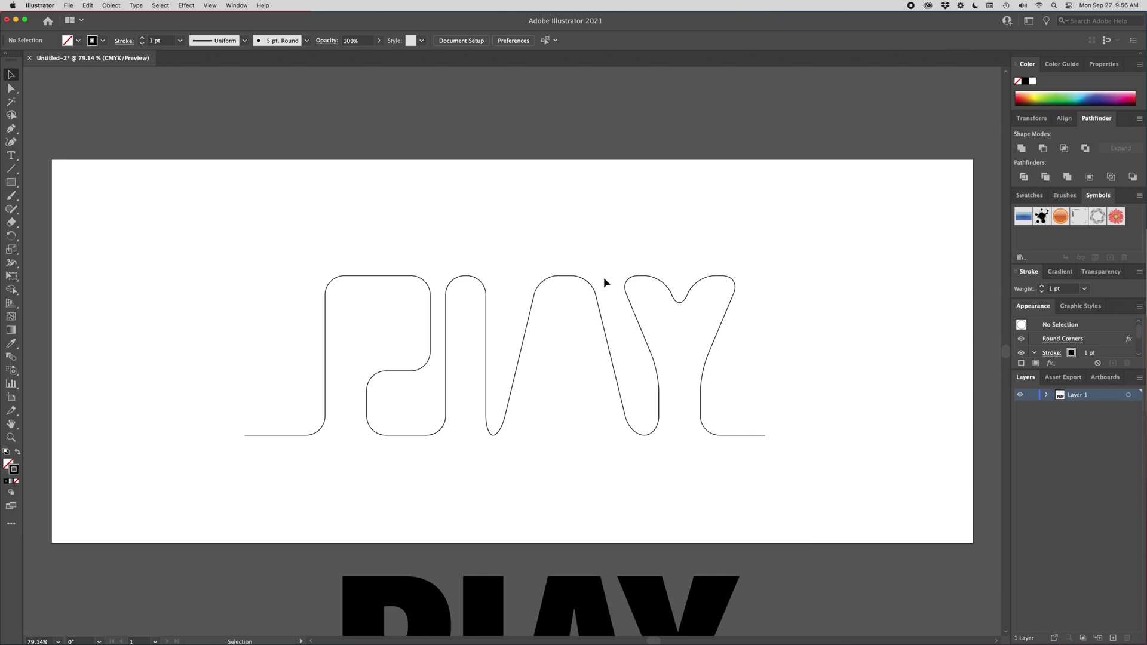
- Round all corners of the PLAY path by dragging its live corner widget
{"action": "left_click", "coordinate": [632, 308]}
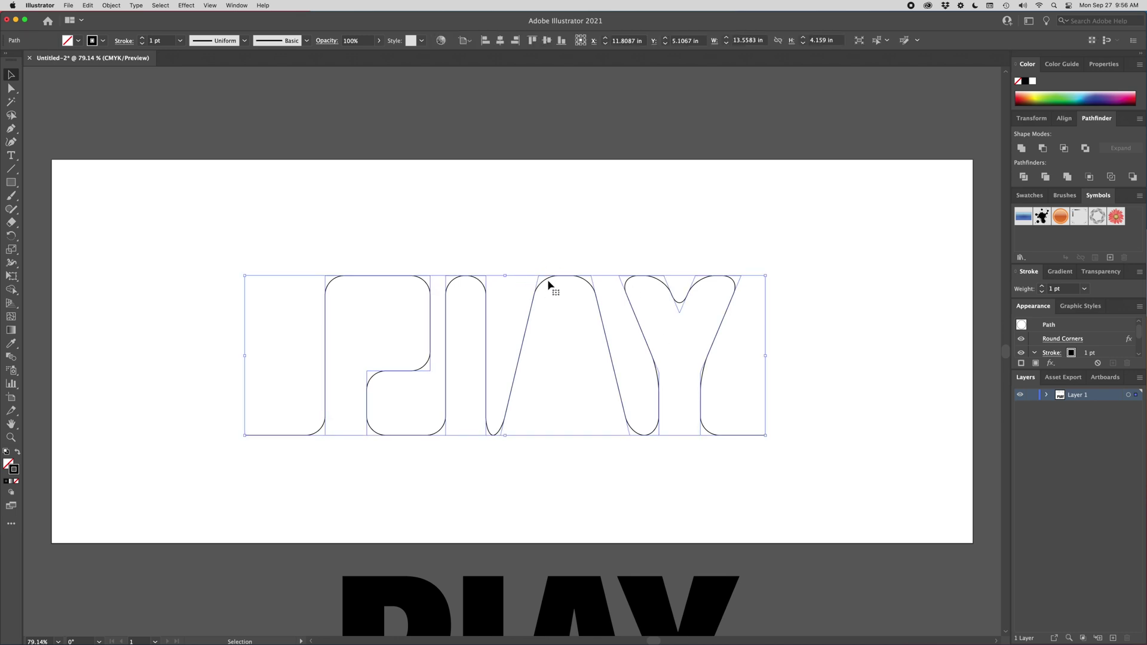
{"action": "left_click", "coordinate": [11, 88]}
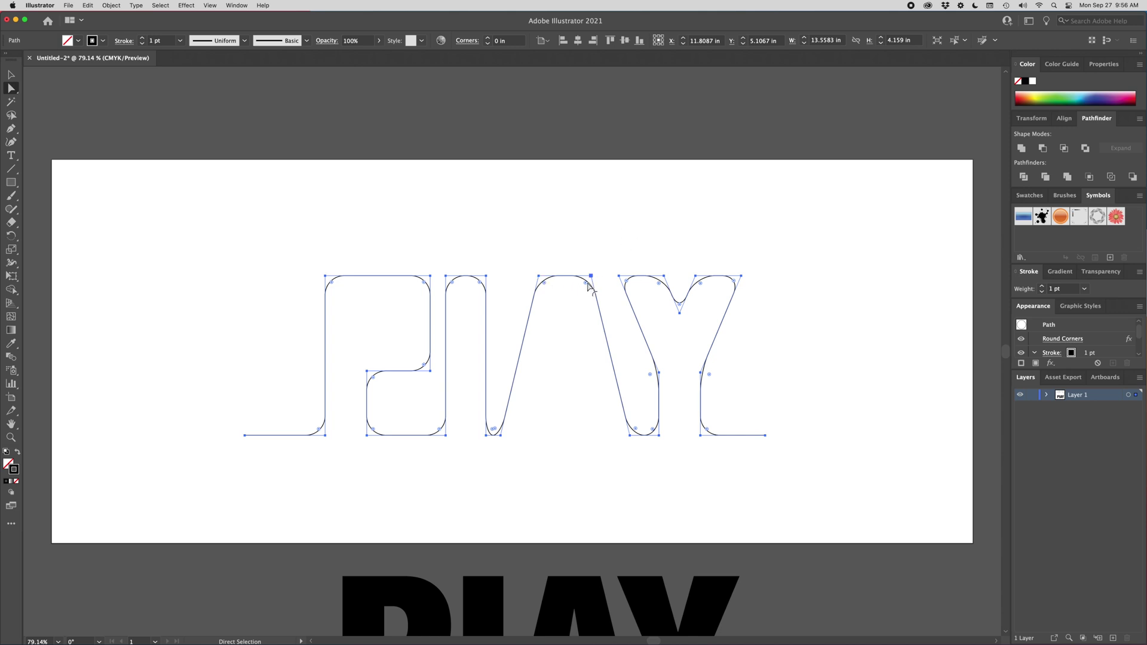
{"action": "left_click_drag", "start_coordinate": [588, 286], "coordinate": [553, 321]}
{"action": "left_click", "coordinate": [641, 237]}
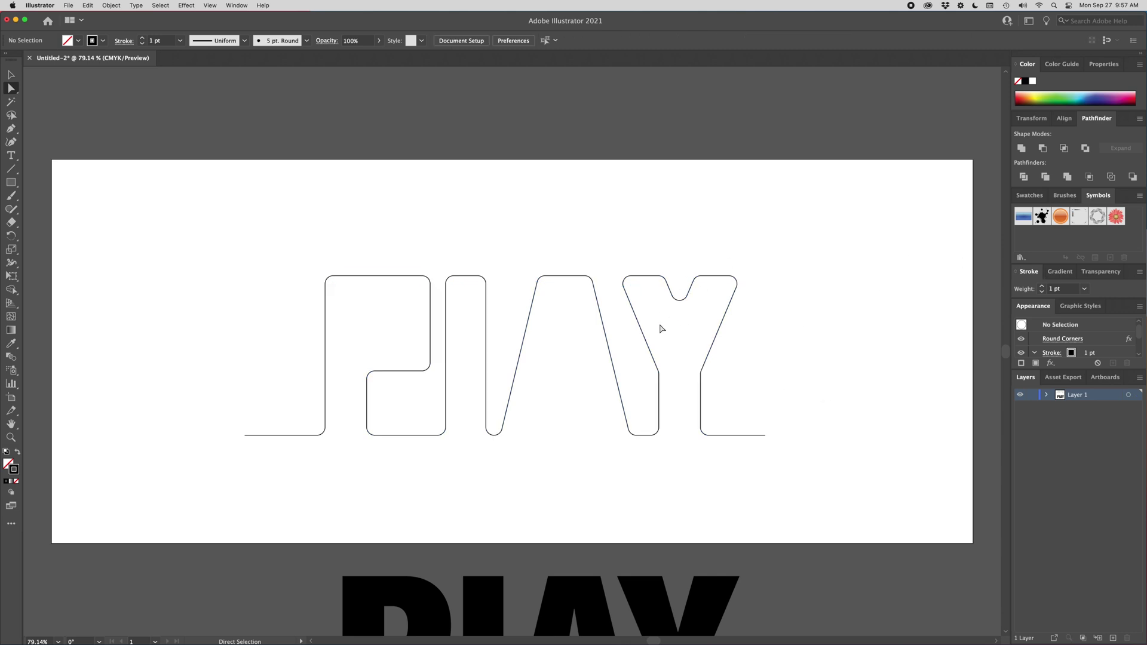
- Adjust the corner radius of the sharp notch anchor at the top of the Y
{"action": "left_click", "coordinate": [712, 280]}
{"action": "left_click", "coordinate": [678, 298]}
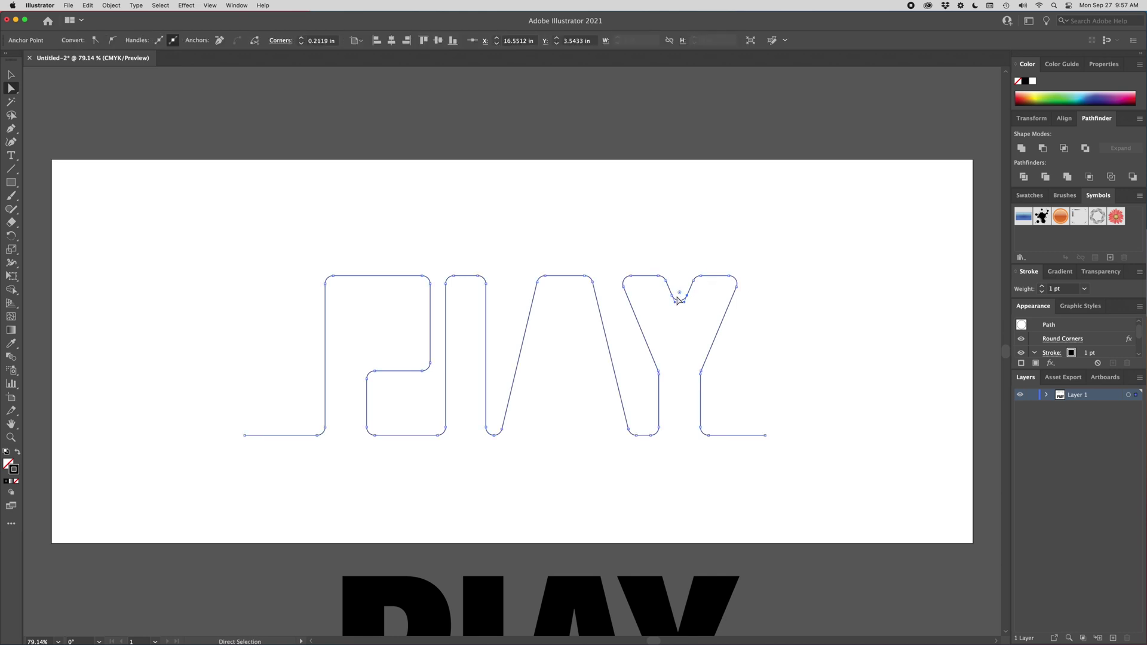
{"action": "left_click_drag", "start_coordinate": [677, 297], "coordinate": [684, 300]}
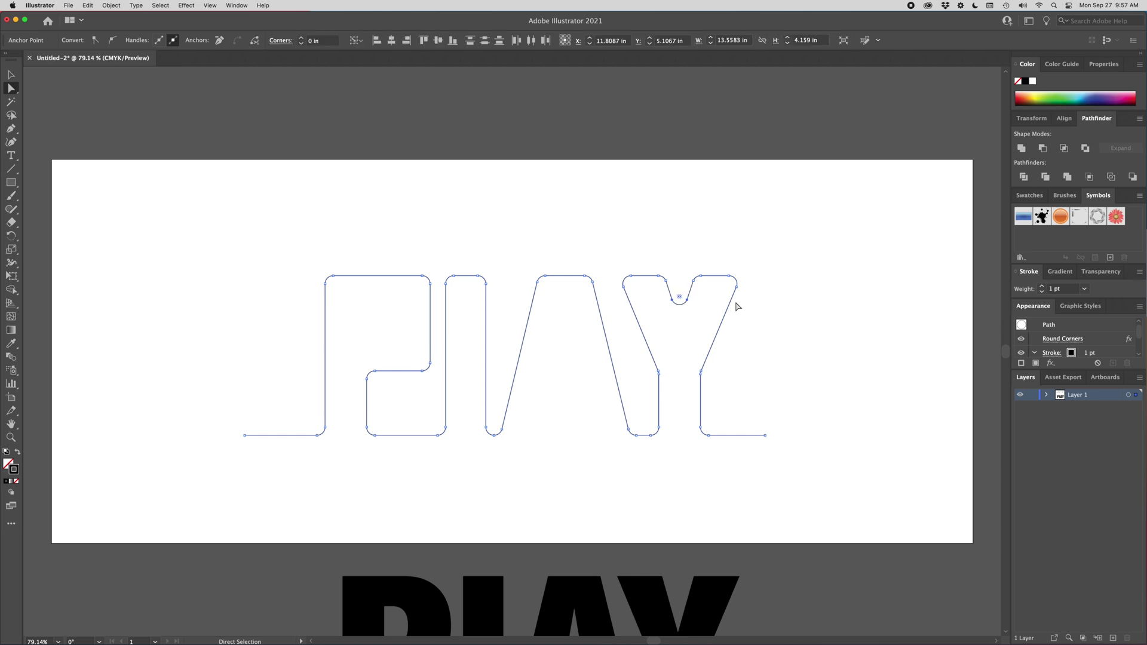
{"action": "left_click", "coordinate": [667, 129]}
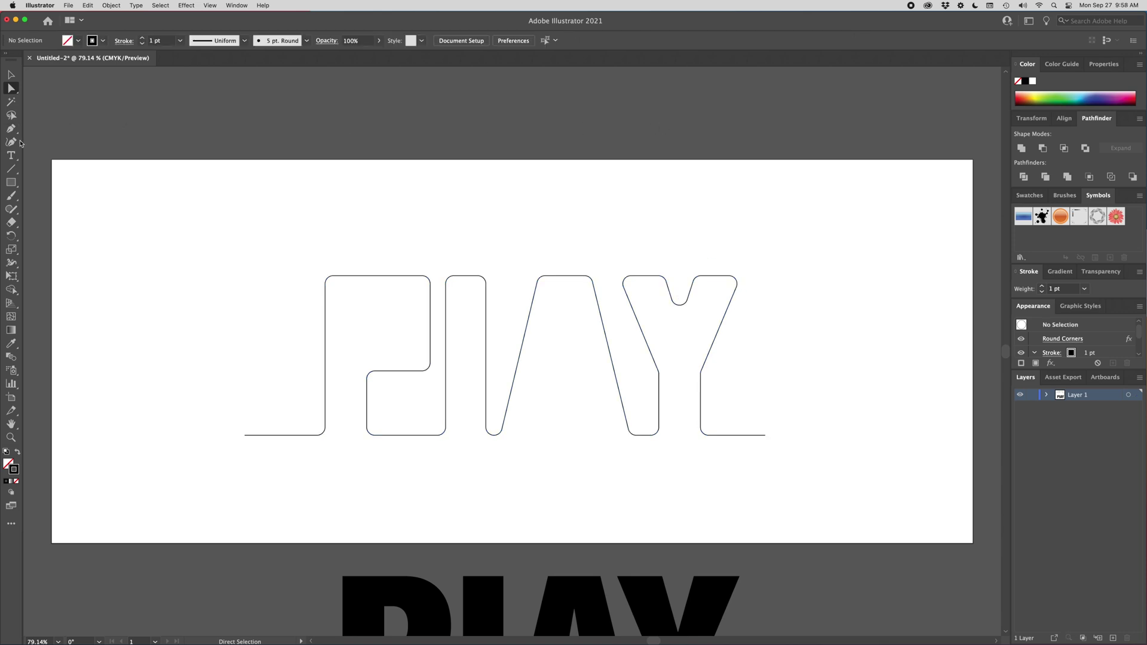
- Draw a rounded rectangle around PLAY and trim its sides and bottom to about 14.13 × 5.92 in
{"action": "left_click", "coordinate": [12, 183]}
{"action": "left_click_drag", "start_coordinate": [252, 246], "coordinate": [827, 476]}
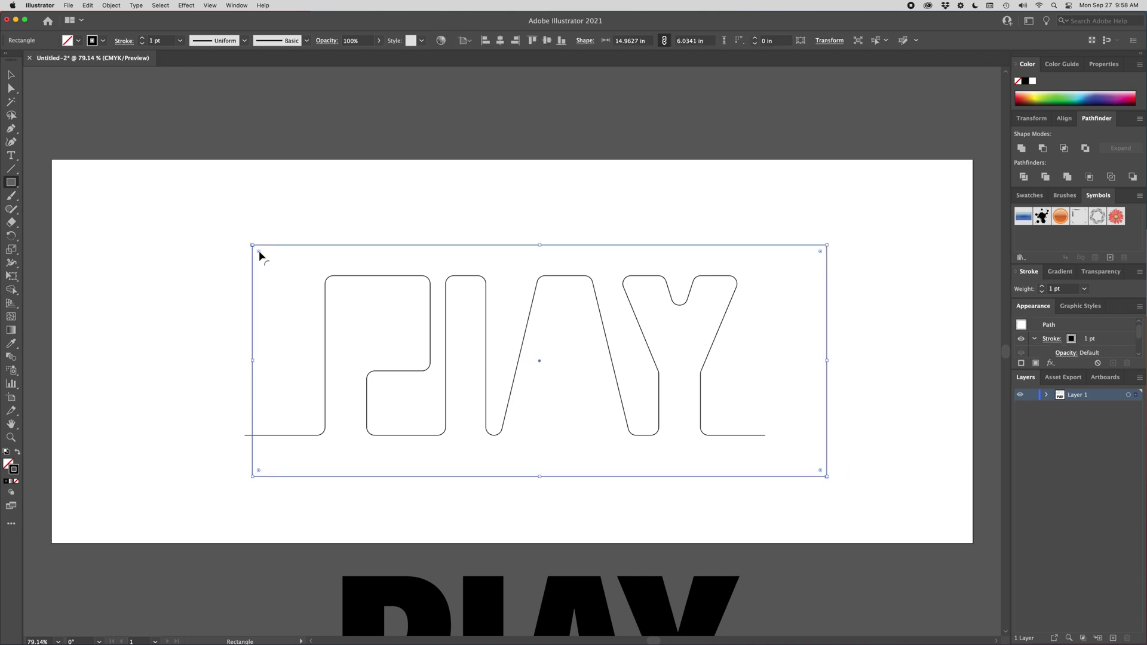
{"action": "left_click_drag", "start_coordinate": [261, 255], "coordinate": [311, 291]}
{"action": "left_click_drag", "start_coordinate": [827, 360], "coordinate": [805, 359]}
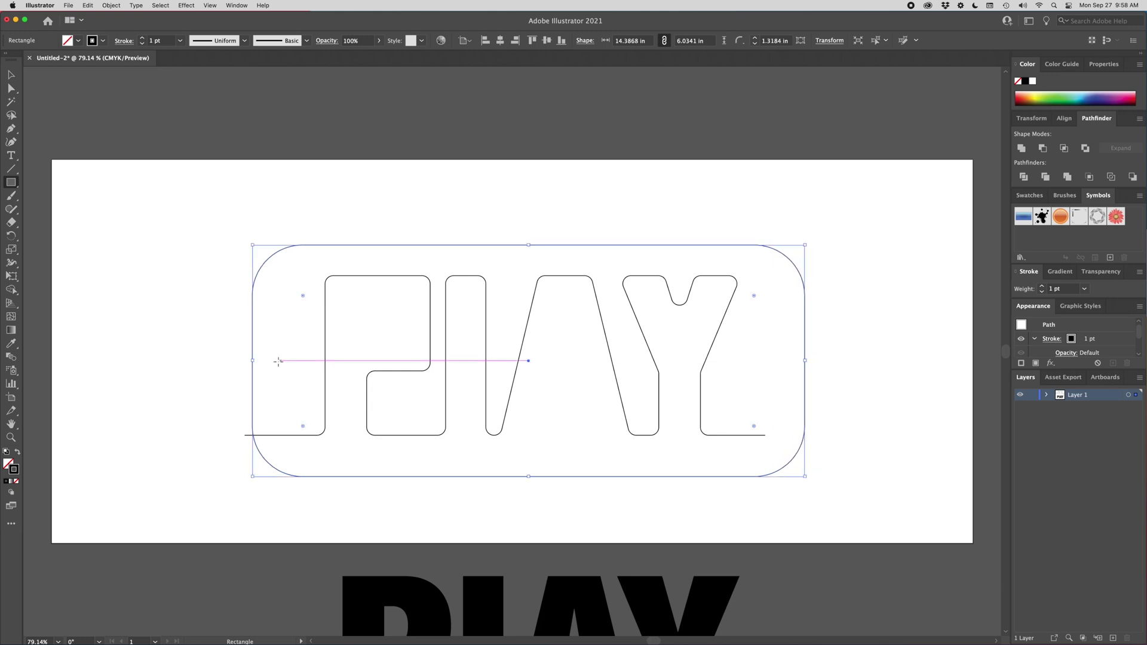
{"action": "left_click_drag", "start_coordinate": [253, 360], "coordinate": [262, 361]}
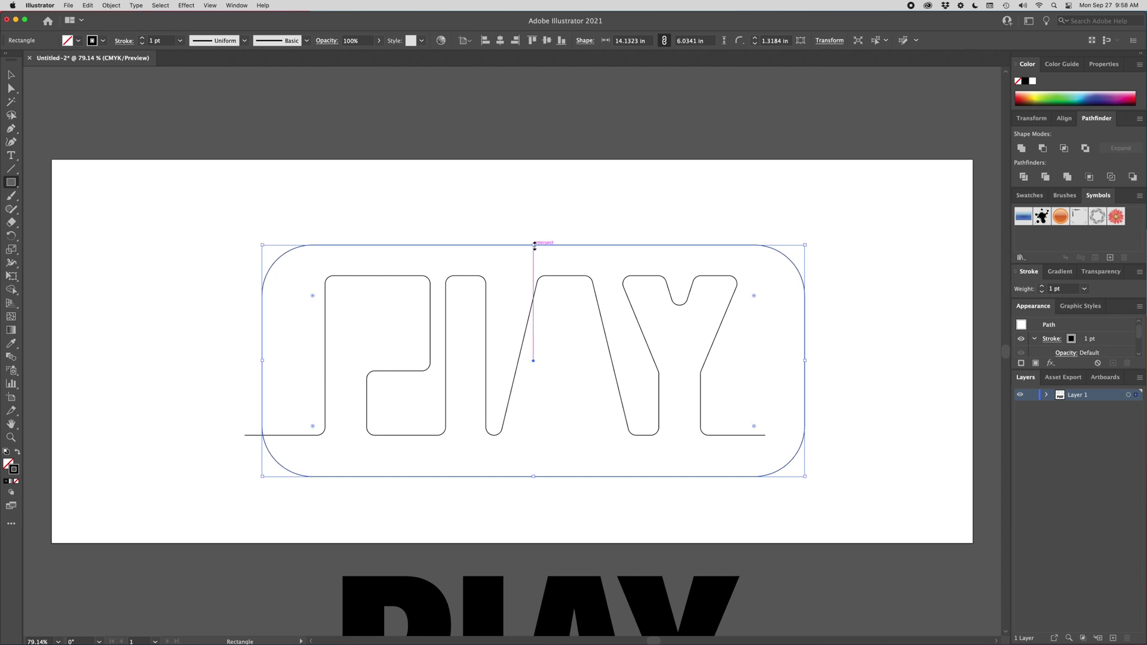
{"action": "left_click_drag", "start_coordinate": [537, 477], "coordinate": [536, 471]}
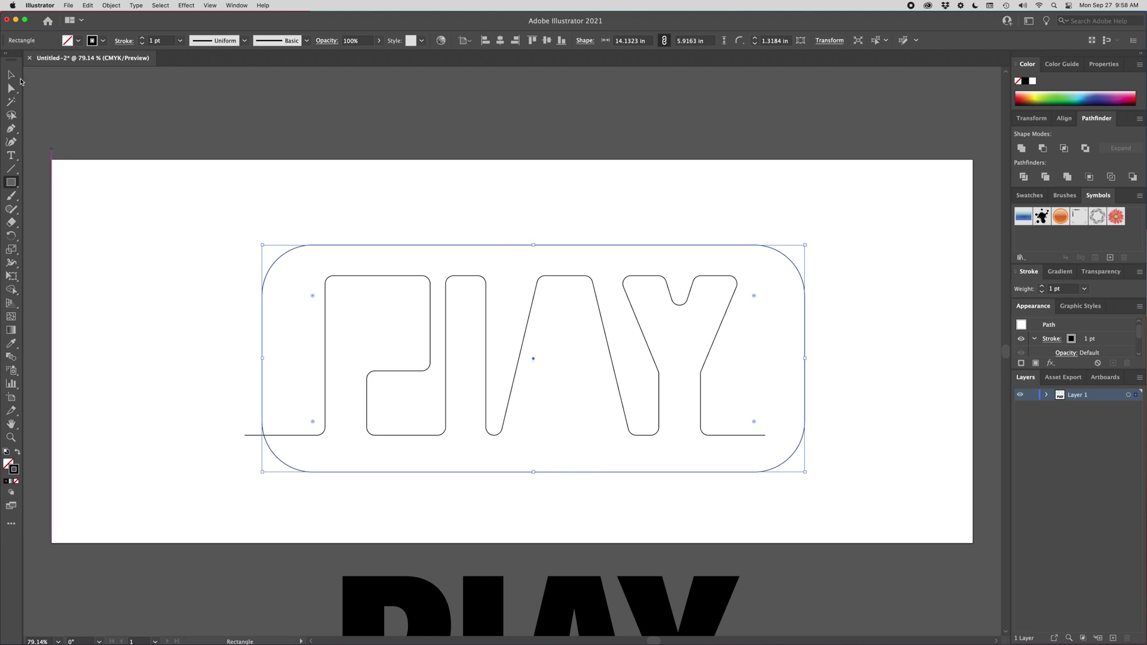
- Select both the PLAY path and its rounded outline together
{"action": "left_click", "coordinate": [18, 74]}
{"action": "left_click", "coordinate": [604, 228]}
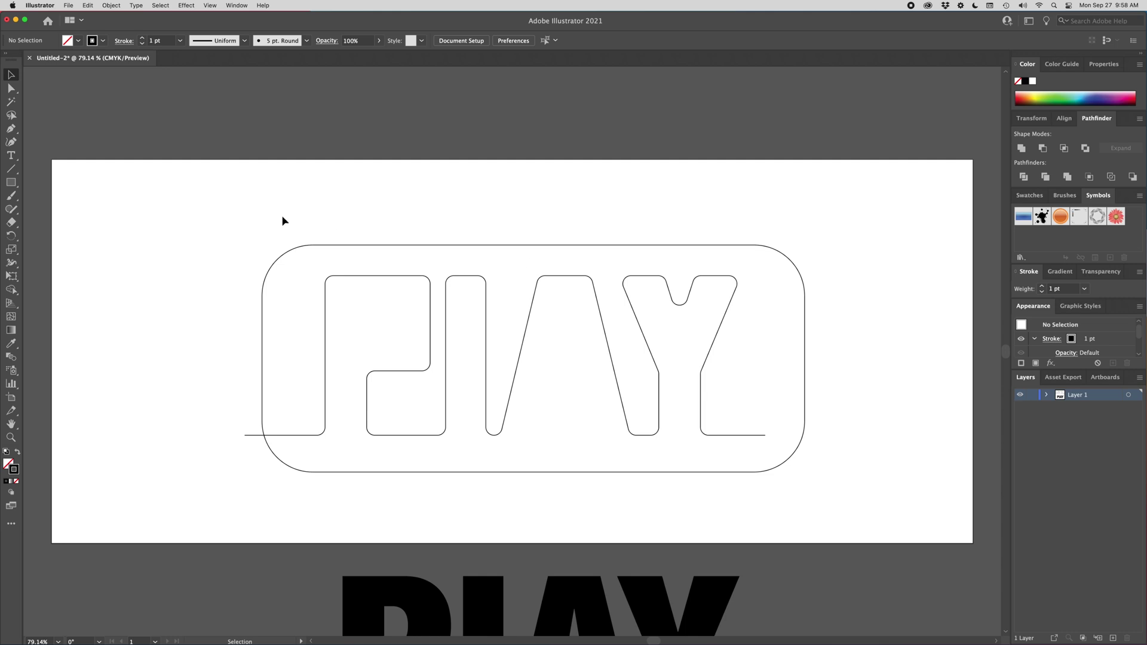
{"action": "left_click_drag", "start_coordinate": [203, 226], "coordinate": [914, 516]}
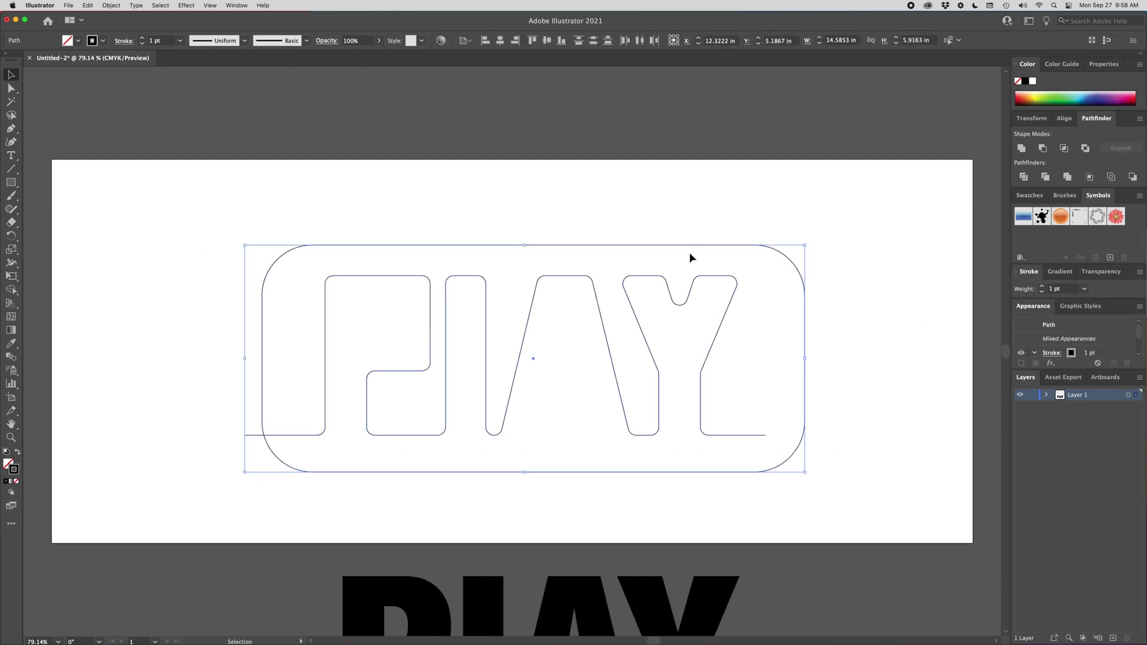
- Apply Effect > Warp > Arc at 17% horizontal bend to the PLAY path and frame
{"action": "left_click", "coordinate": [186, 6]}
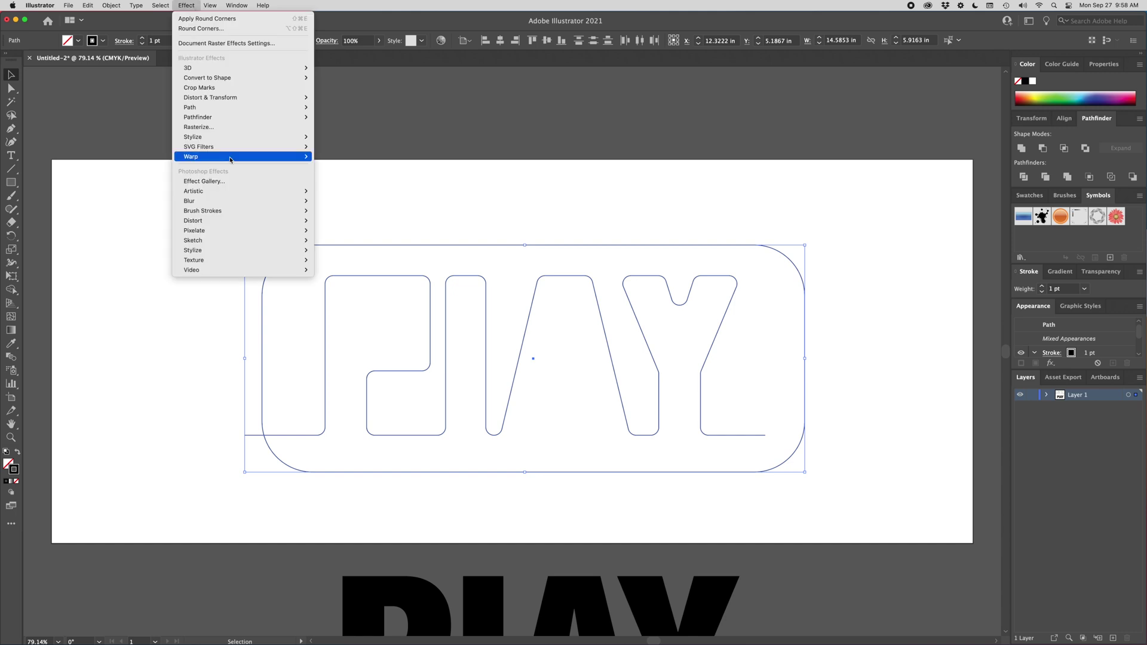
{"action": "mouse_move", "coordinate": [231, 158]}
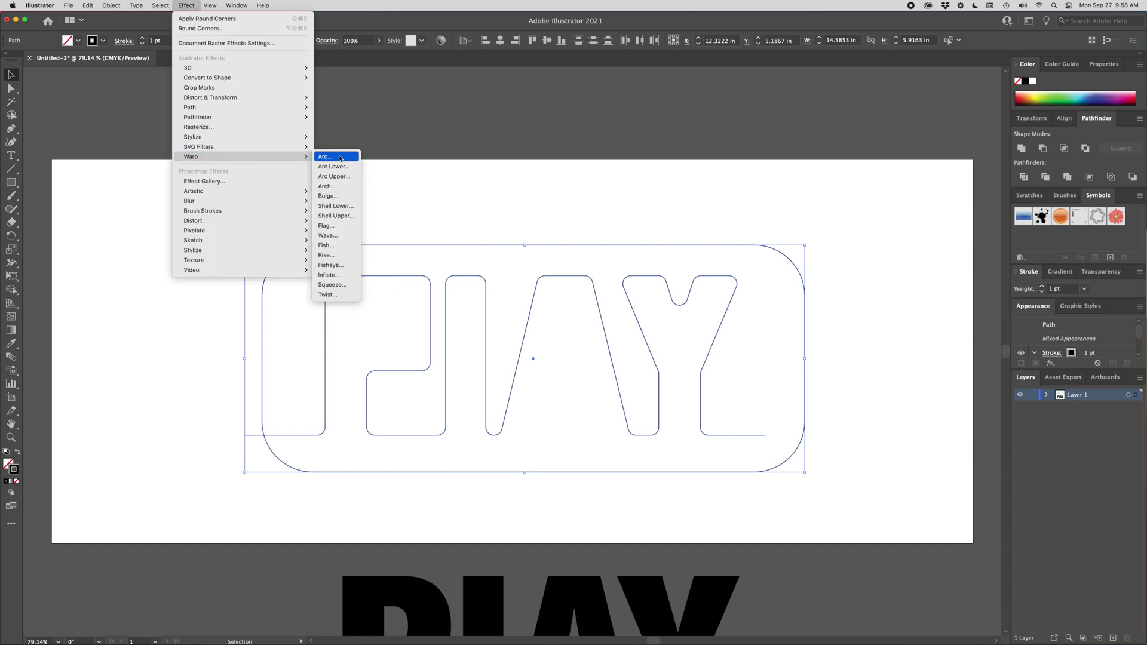
{"action": "left_click", "coordinate": [326, 156]}
{"action": "left_click", "coordinate": [711, 522]}
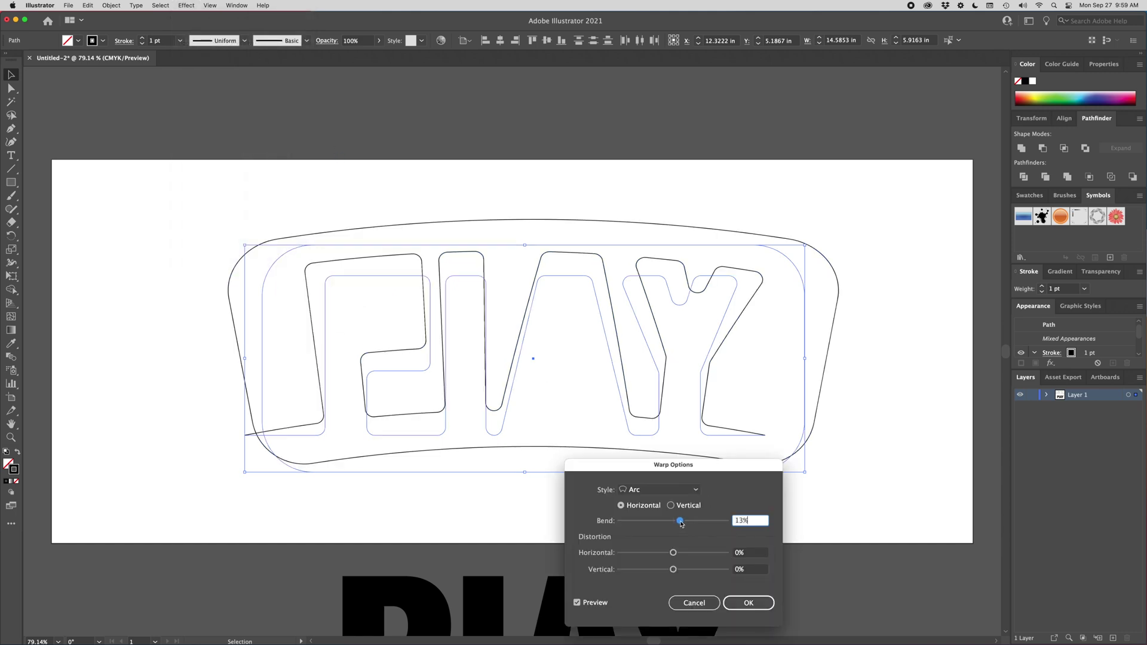
{"action": "left_click_drag", "start_coordinate": [710, 521], "coordinate": [683, 524]}
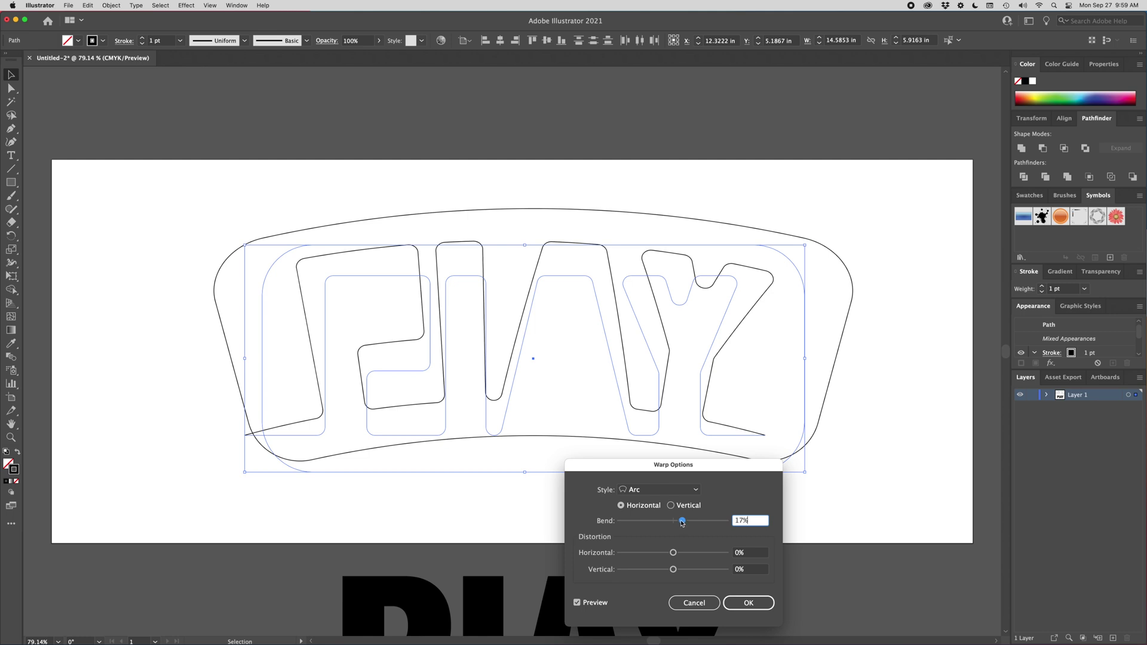
{"action": "left_click", "coordinate": [682, 522]}
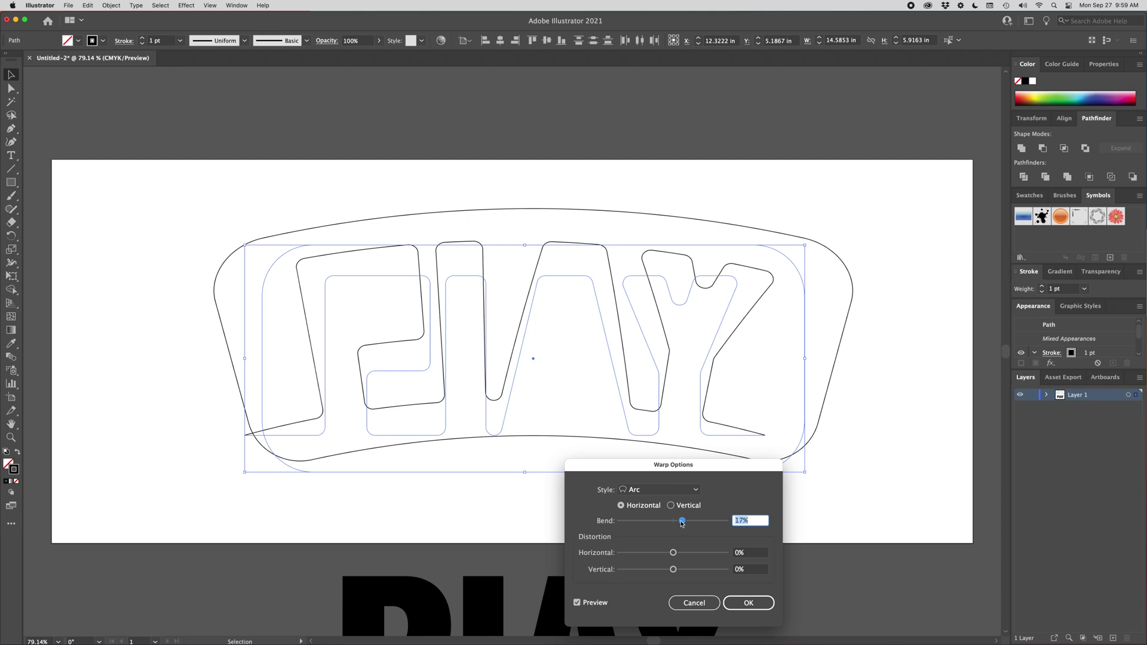
{"action": "left_click", "coordinate": [748, 603]}
{"action": "left_click", "coordinate": [908, 479]}
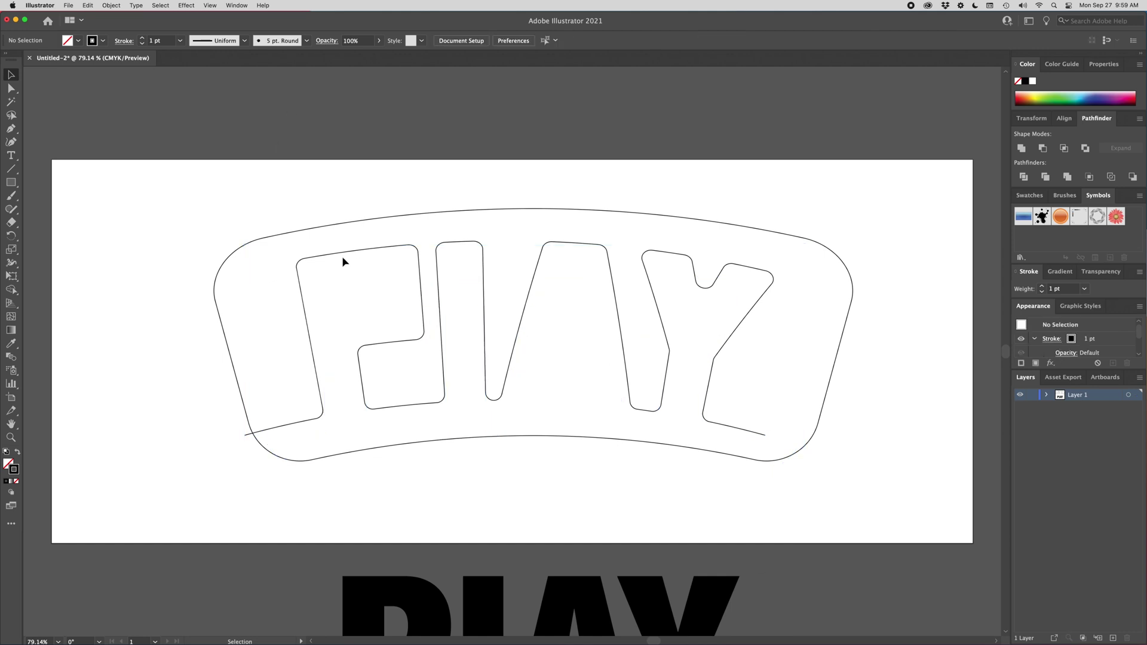
- Round the arched frame's corners further and resize it to roughly 13.37 × 6.06 in
{"action": "left_click", "coordinate": [284, 232]}
{"action": "left_click_drag", "start_coordinate": [317, 295], "coordinate": [300, 285]}
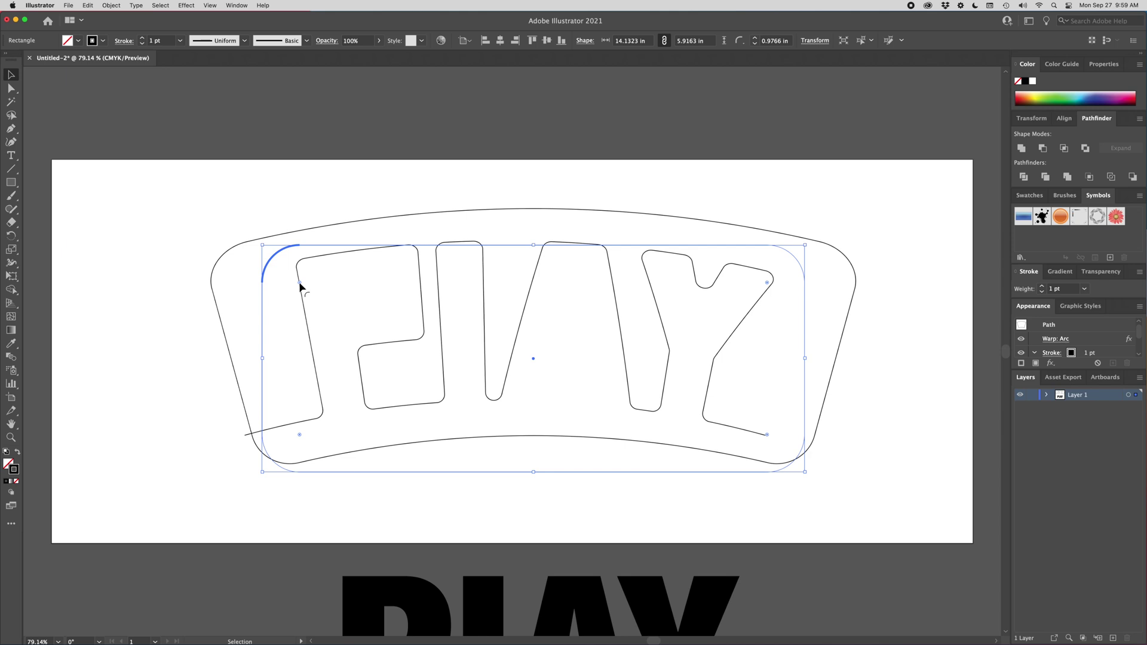
{"action": "left_click_drag", "start_coordinate": [806, 359], "coordinate": [786, 356]}
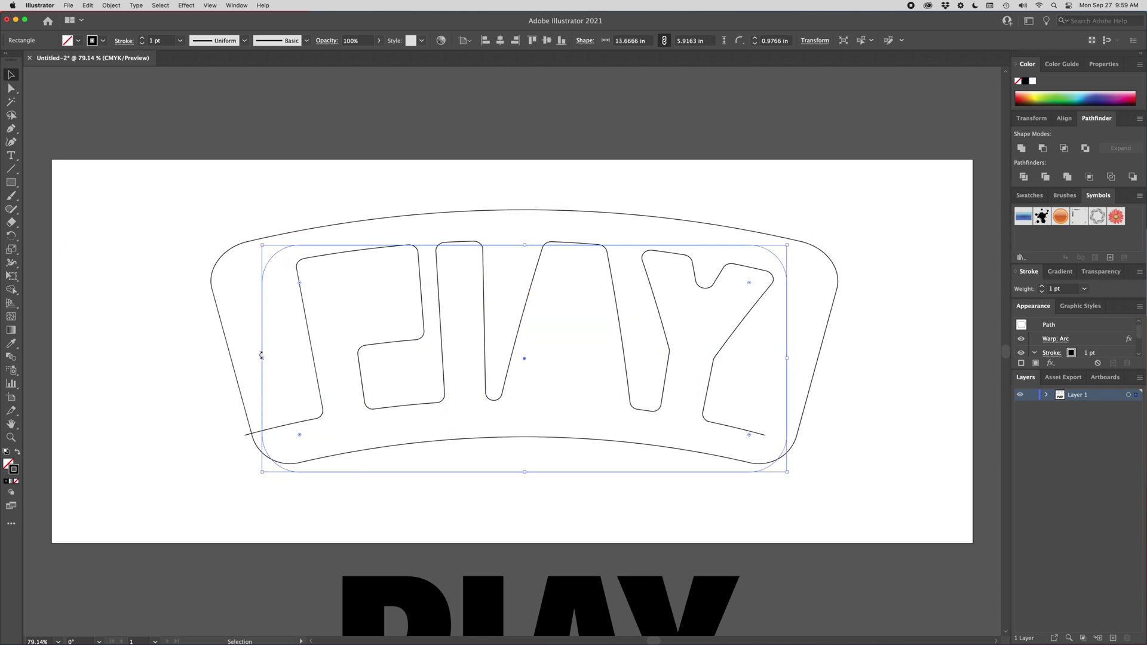
{"action": "left_click_drag", "start_coordinate": [263, 359], "coordinate": [274, 358]}
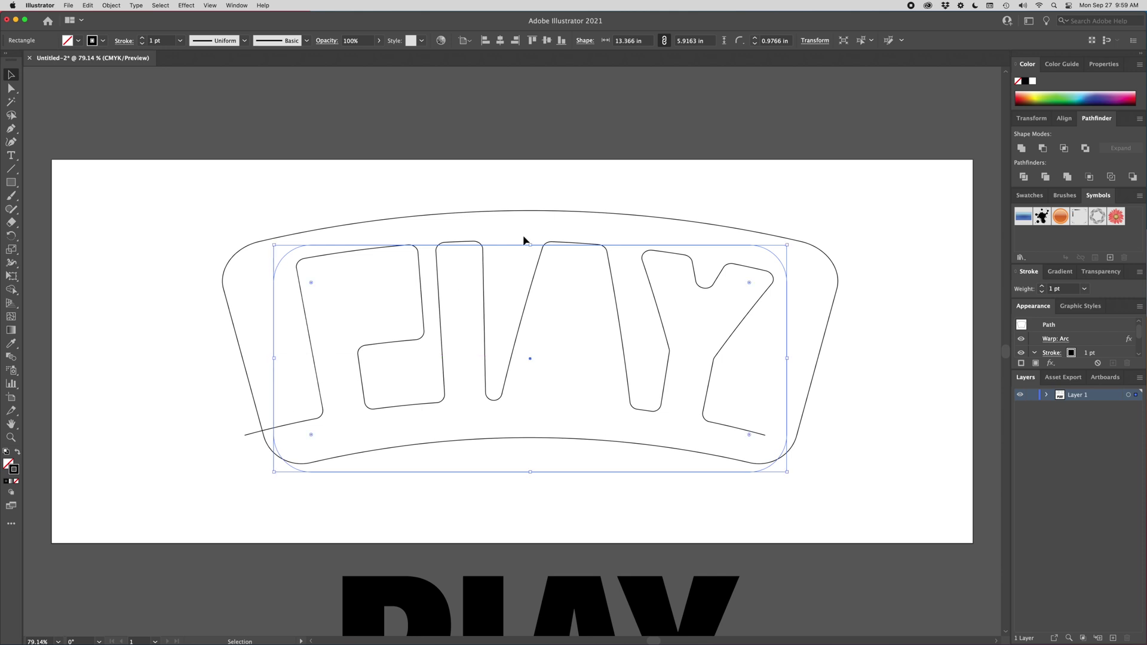
{"action": "left_click_drag", "start_coordinate": [529, 244], "coordinate": [530, 241]}
{"action": "left_click", "coordinate": [573, 184]}
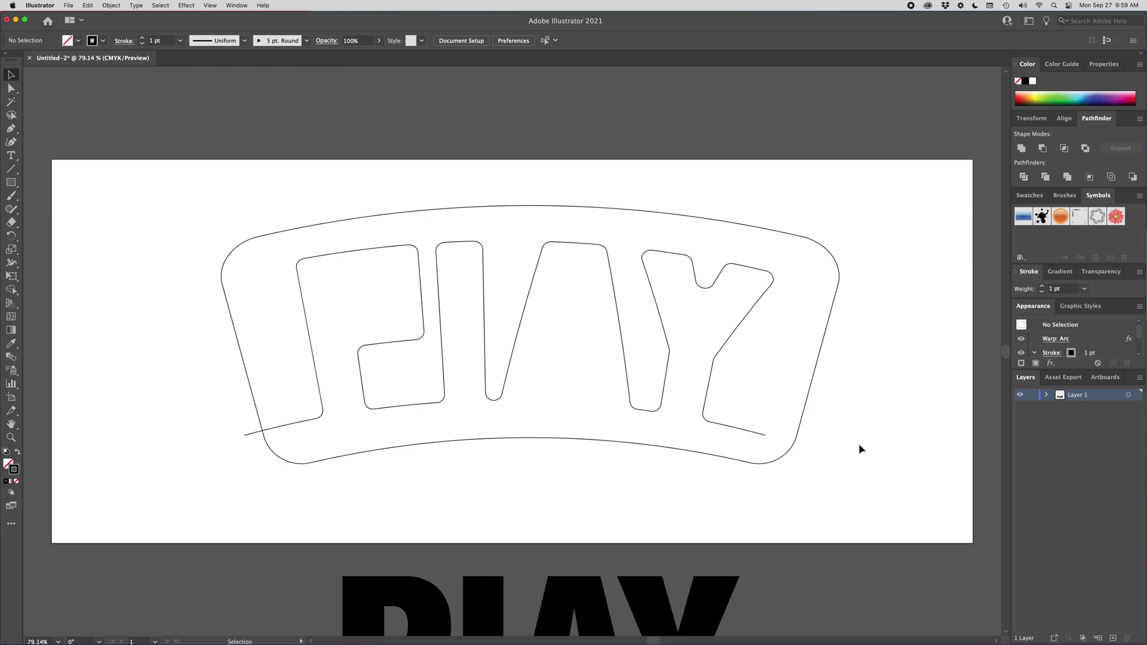
- Move the PLAY path's right end anchor horizontally onto the frame's edge
{"action": "left_click", "coordinate": [767, 437]}
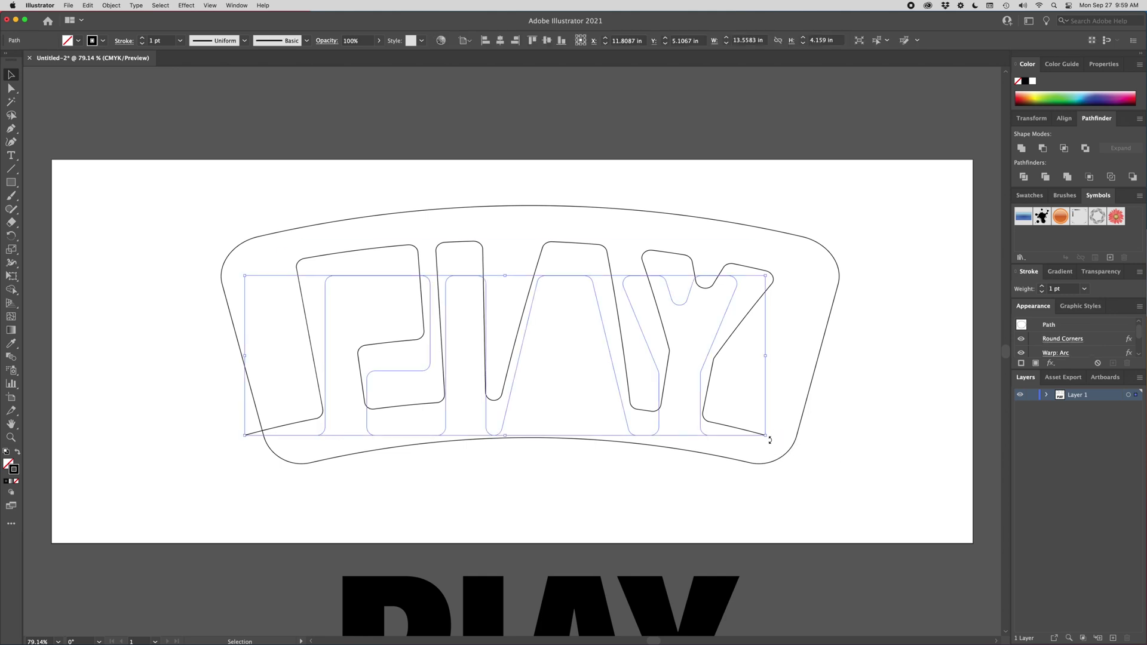
{"action": "key", "text": "s"}
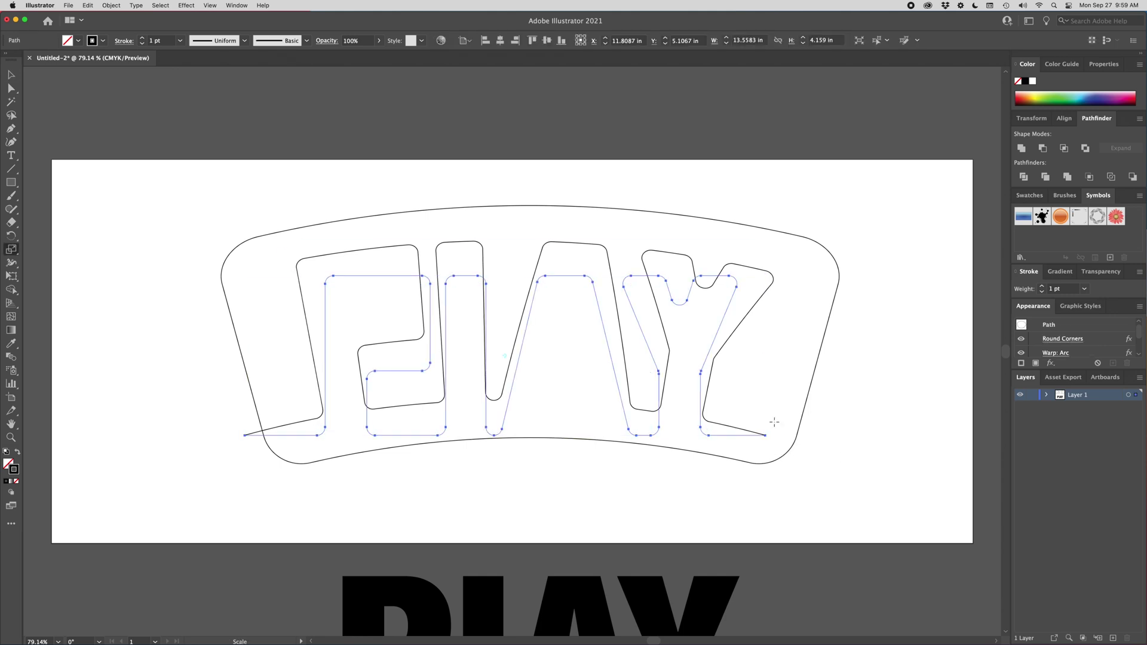
{"action": "key", "text": "a"}
{"action": "left_click", "coordinate": [772, 429]}
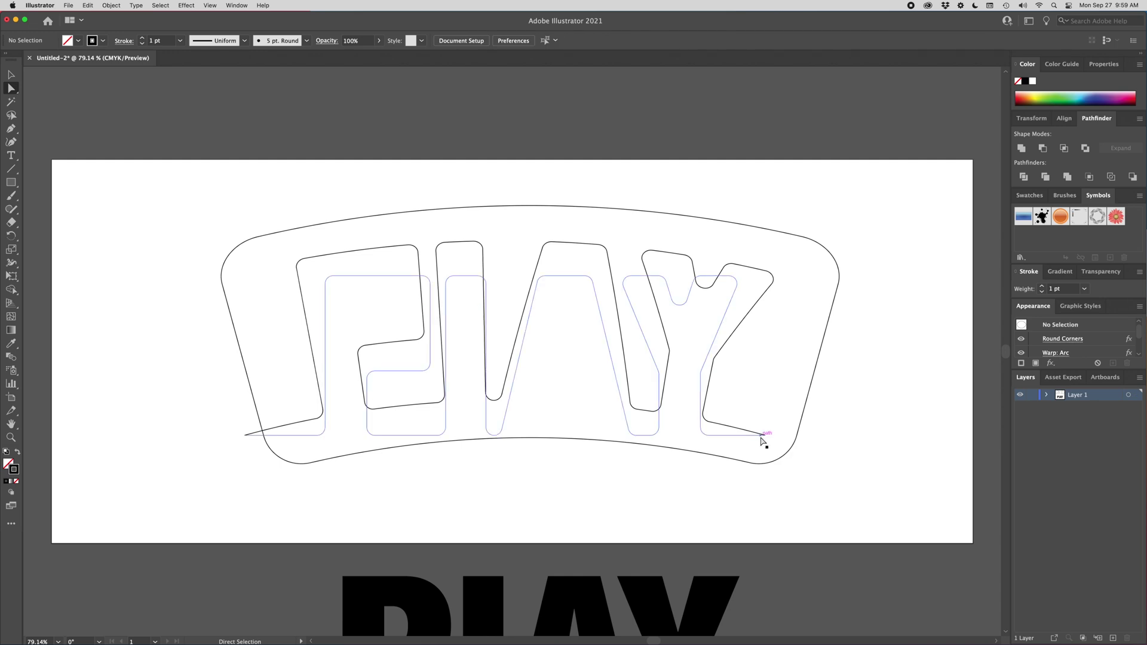
{"action": "left_click", "coordinate": [767, 437]}
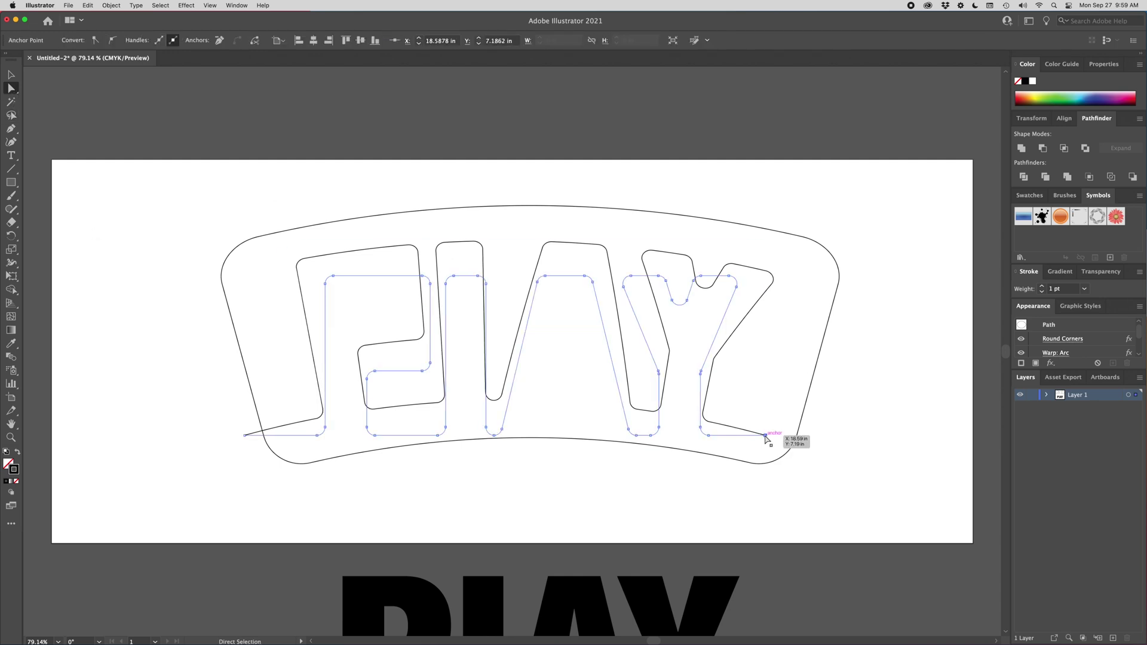
{"action": "left_click_drag", "start_coordinate": [765, 438], "coordinate": [798, 440]}
{"action": "key", "text": "shift"}
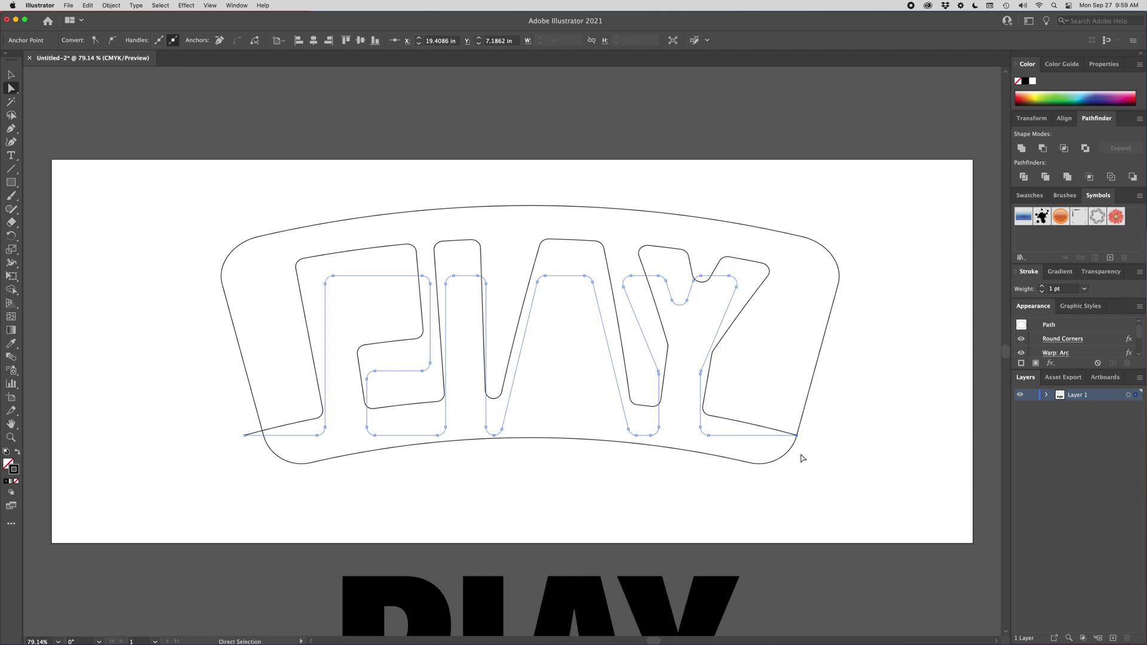
- Pull the PLAY path's left end anchor inward to stop at the frame's side
{"action": "left_click_drag", "start_coordinate": [247, 438], "coordinate": [263, 435]}
{"action": "left_click", "coordinate": [497, 474]}
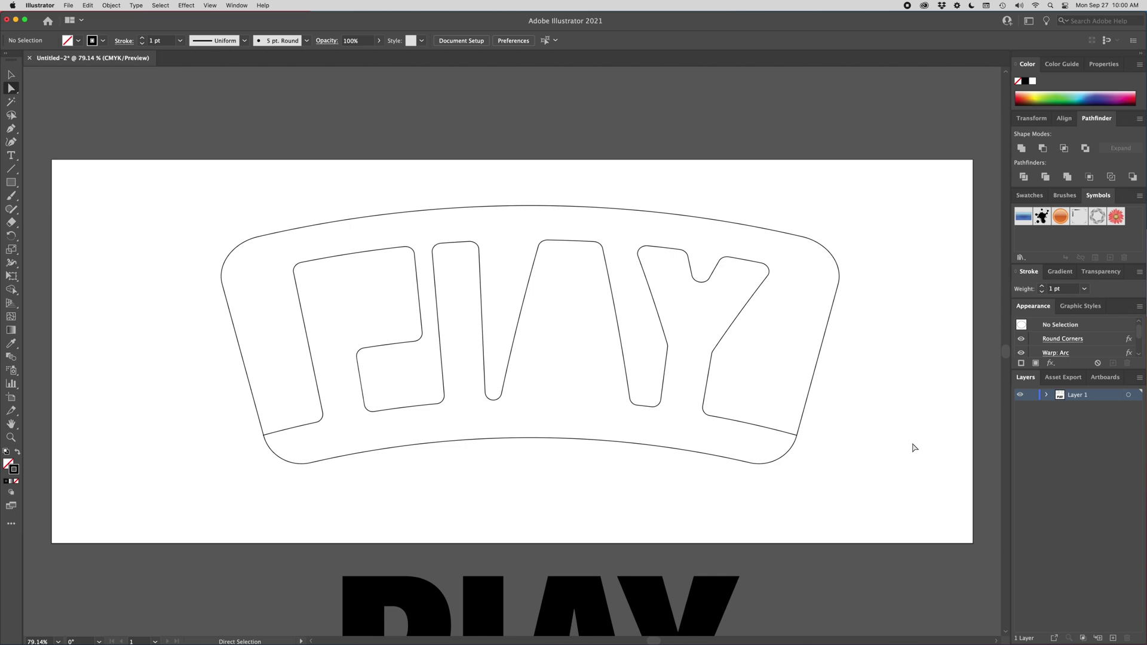
{"action": "key", "text": "v"}
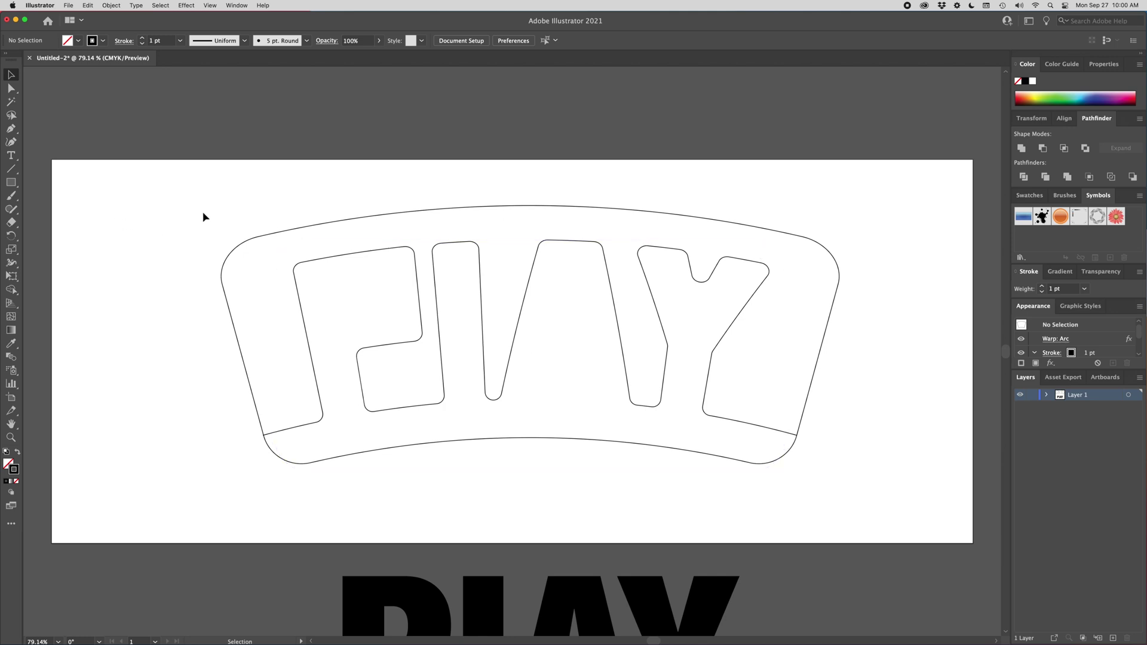
- Run Object > Expand Appearance on the warped artwork, then check the expanded outline
{"action": "left_click_drag", "start_coordinate": [190, 184], "coordinate": [862, 493]}
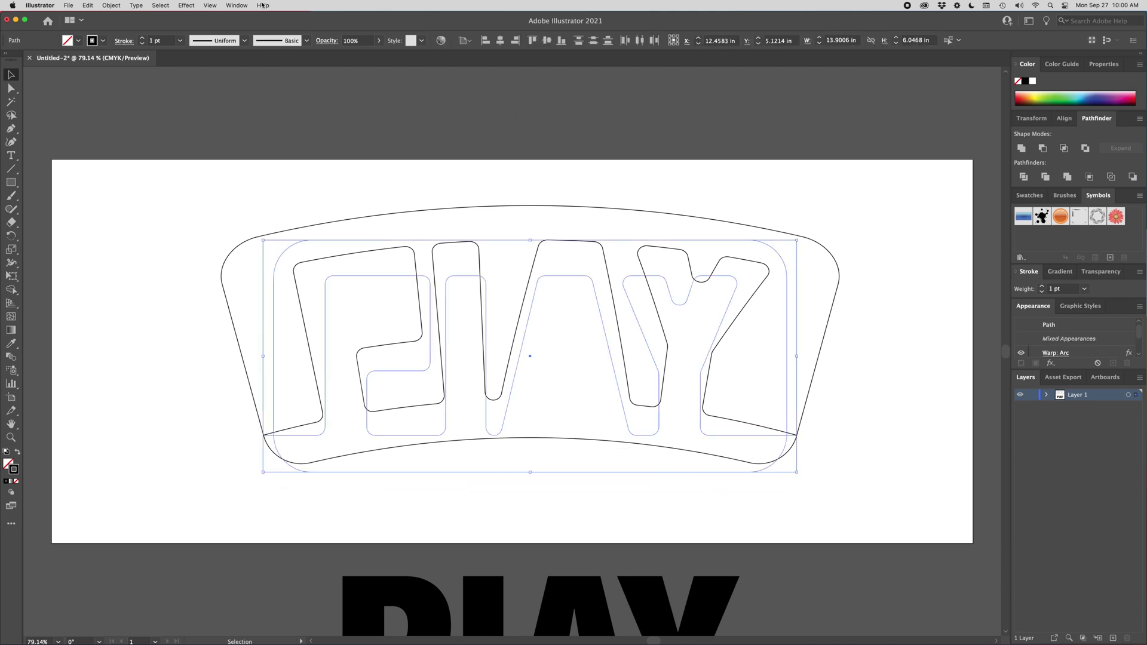
{"action": "left_click", "coordinate": [113, 5]}
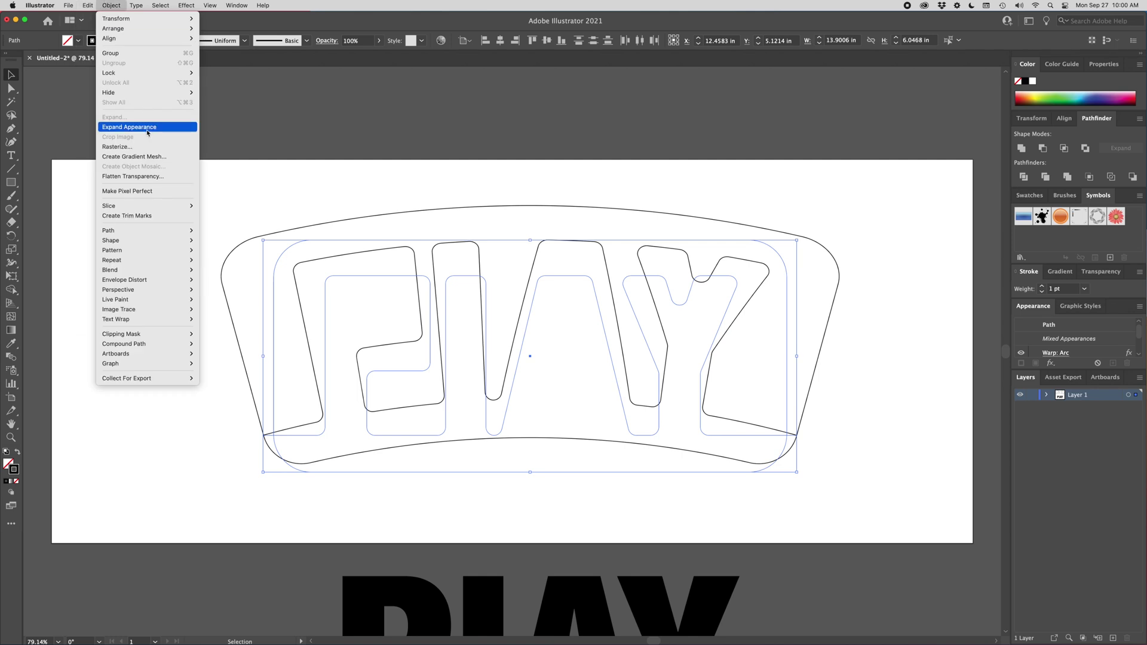
{"action": "left_click", "coordinate": [148, 128]}
{"action": "left_click", "coordinate": [549, 188]}
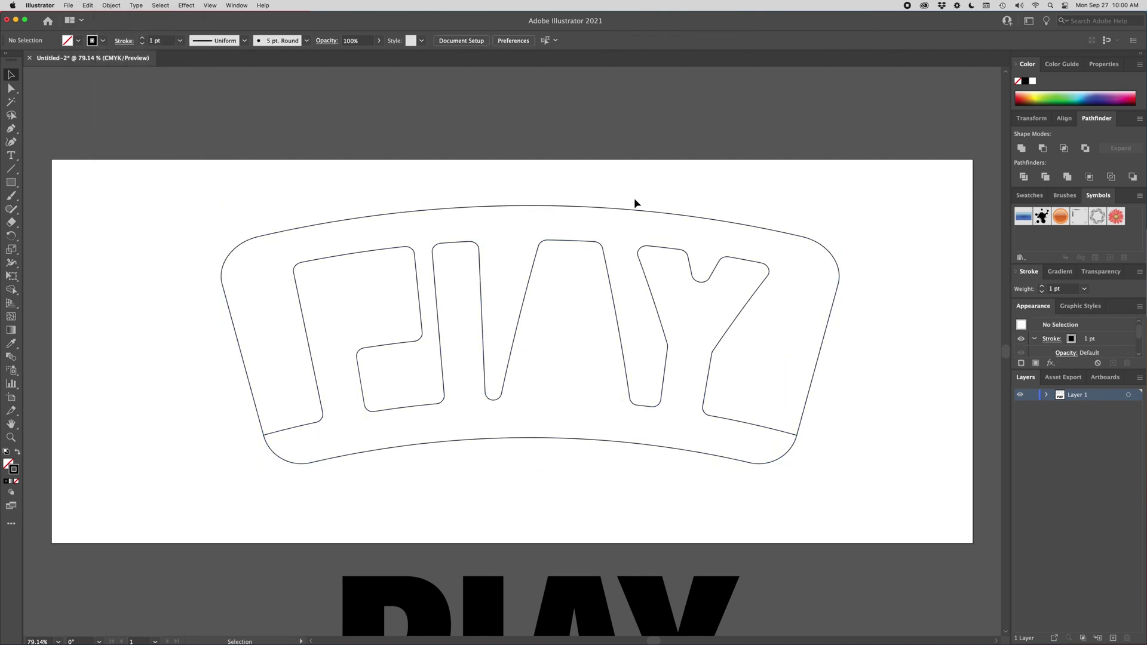
{"action": "left_click_drag", "start_coordinate": [402, 188], "coordinate": [550, 333]}
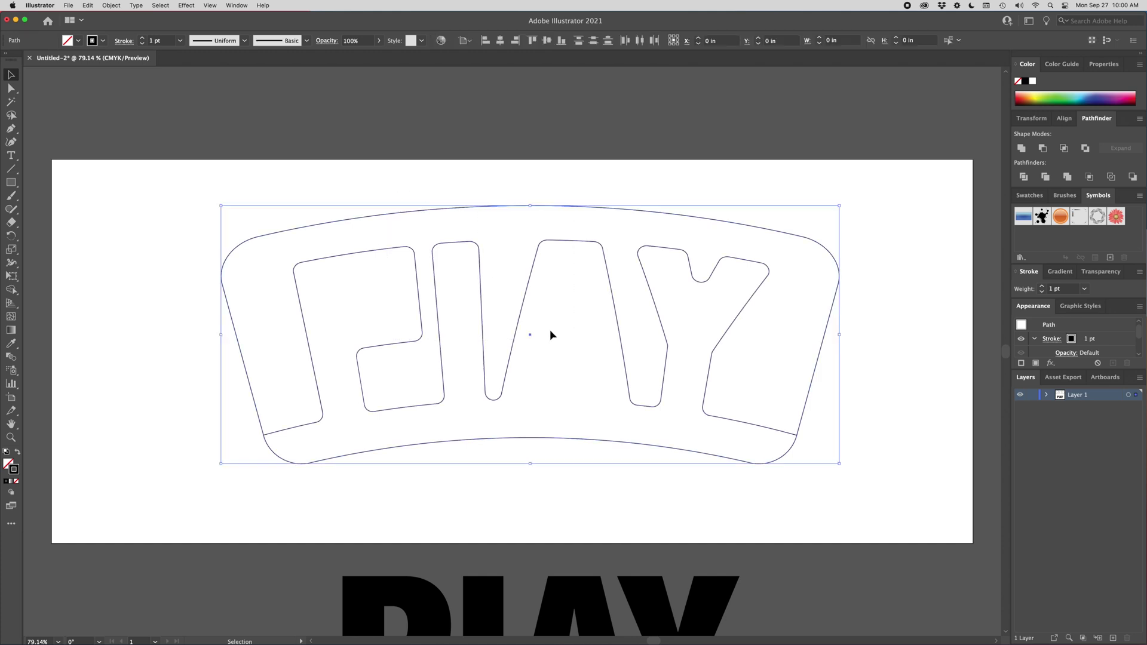
{"action": "left_click", "coordinate": [453, 188]}
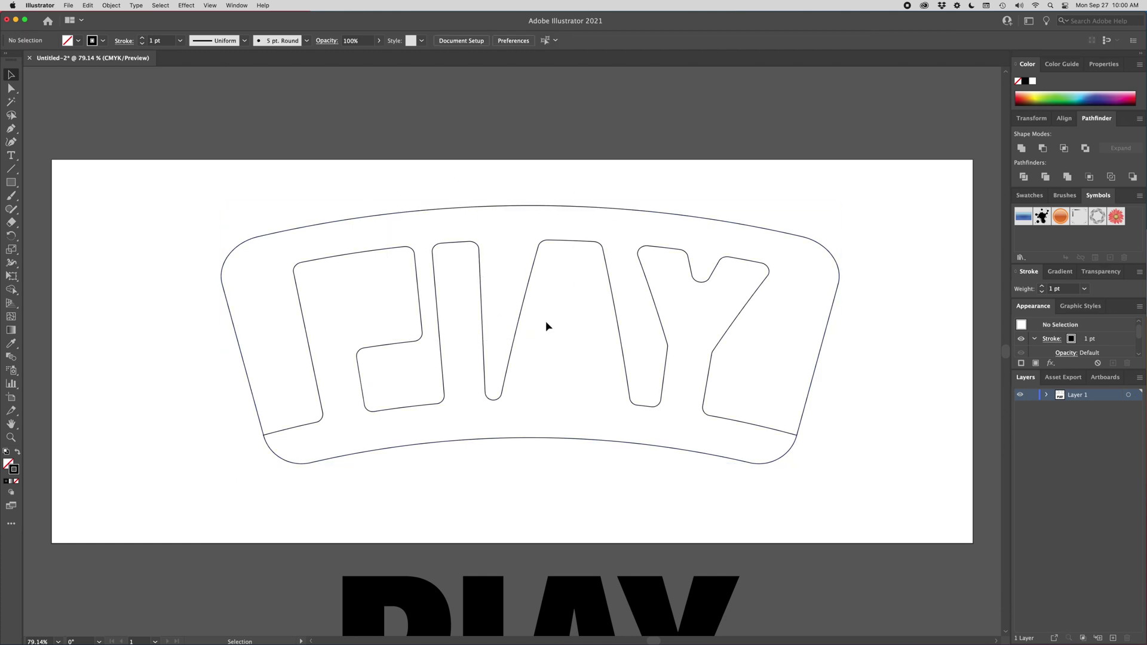
- Raise the inner PLAY path's stroke weight to 30 pt, then reset to a default black stroke
{"action": "left_click", "coordinate": [482, 310]}
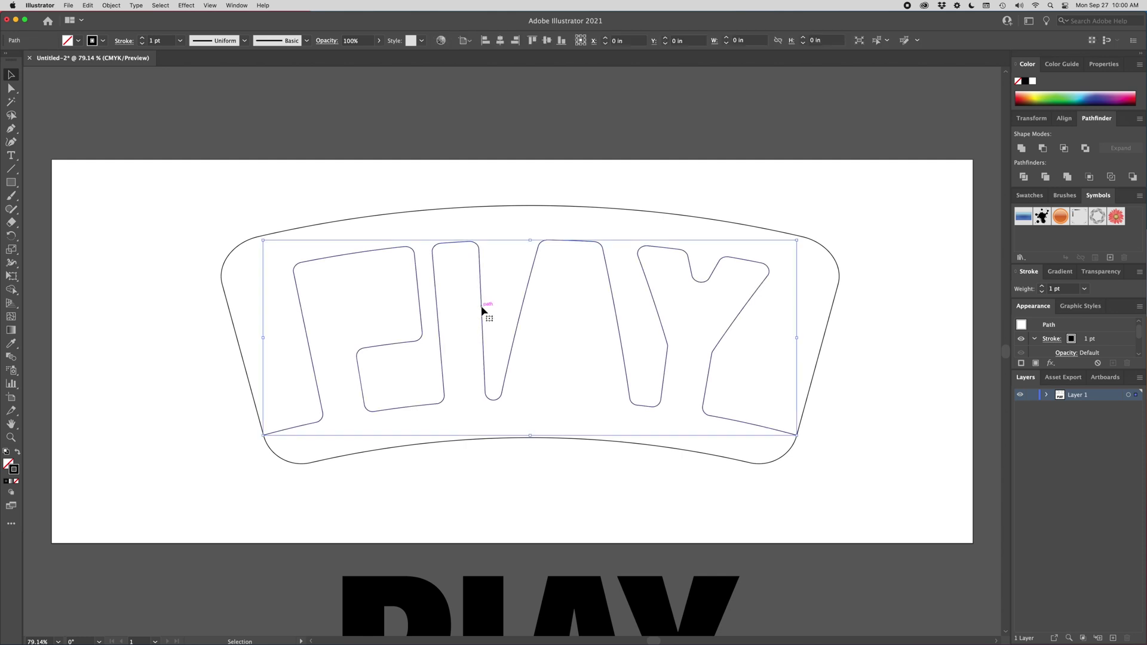
{"action": "left_click", "coordinate": [1042, 286], "text": "shift"}
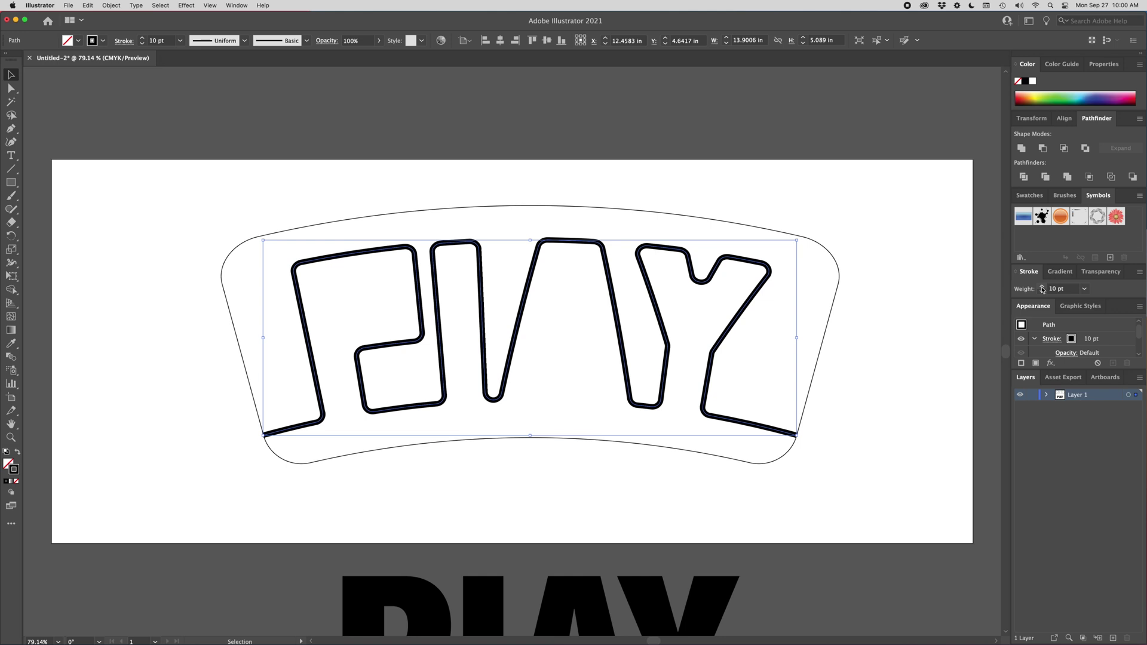
{"action": "left_click", "coordinate": [1042, 286], "text": "shift"}
{"action": "left_click", "coordinate": [1043, 287], "text": "shift"}
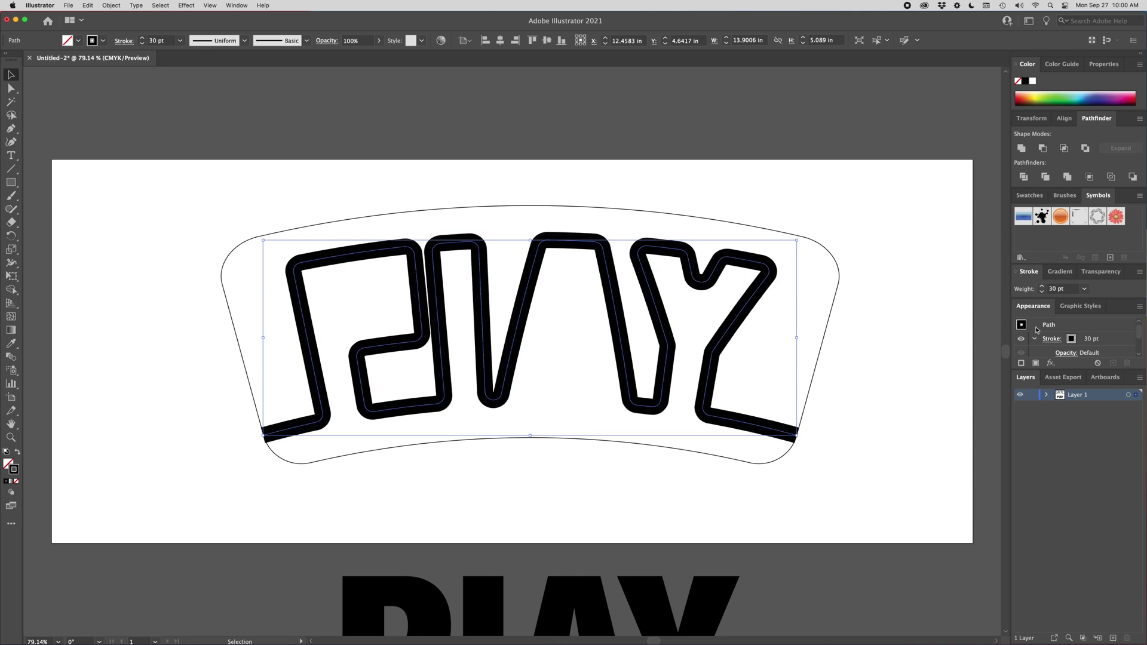
{"action": "left_click", "coordinate": [931, 278]}
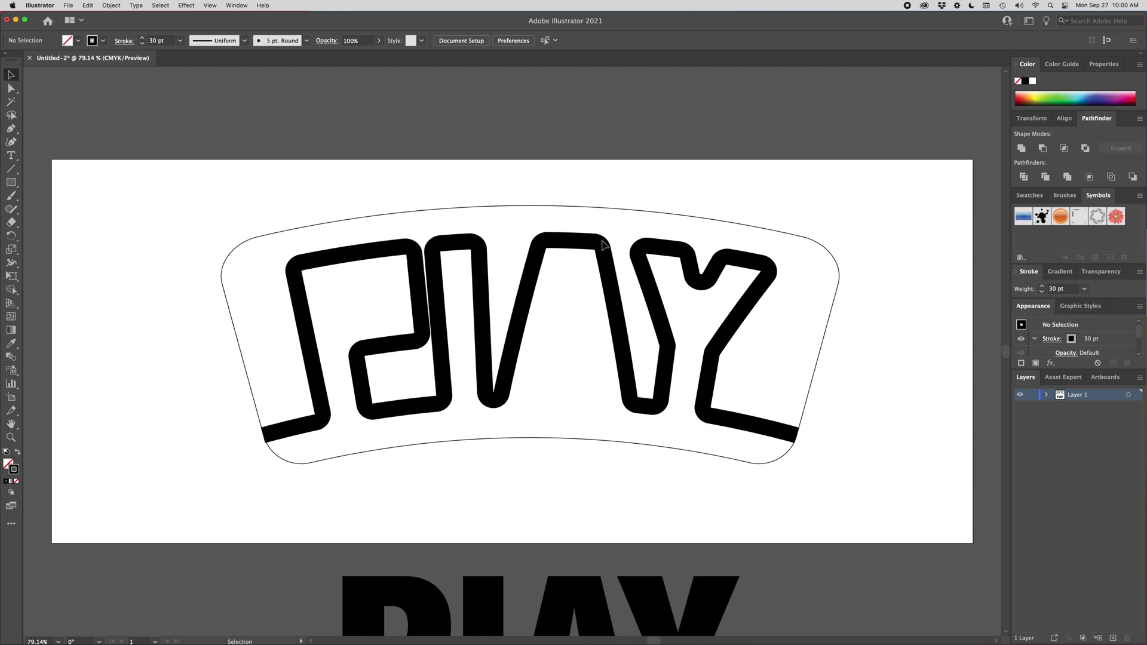
{"action": "left_click", "coordinate": [1042, 292]}
{"action": "left_click", "coordinate": [1043, 288]}
- Center all the PLAY artwork horizontally and vertically on the artboard
{"action": "left_click_drag", "start_coordinate": [172, 190], "coordinate": [912, 507]}
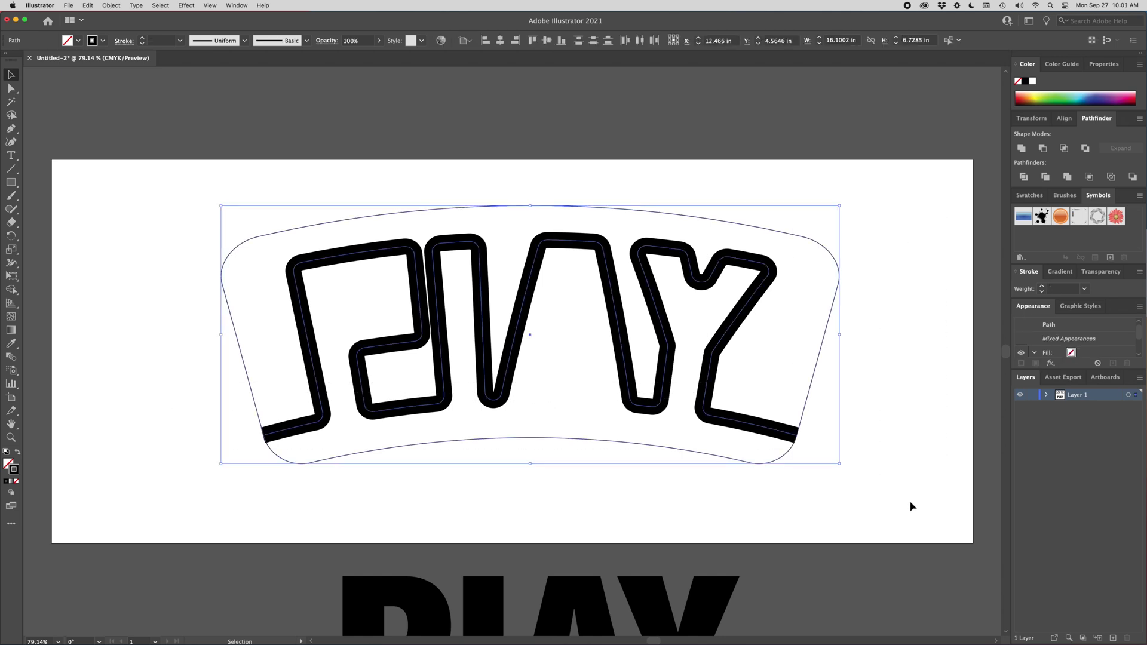
{"action": "left_click", "coordinate": [471, 41]}
{"action": "left_click", "coordinate": [483, 80]}
{"action": "left_click", "coordinate": [500, 42]}
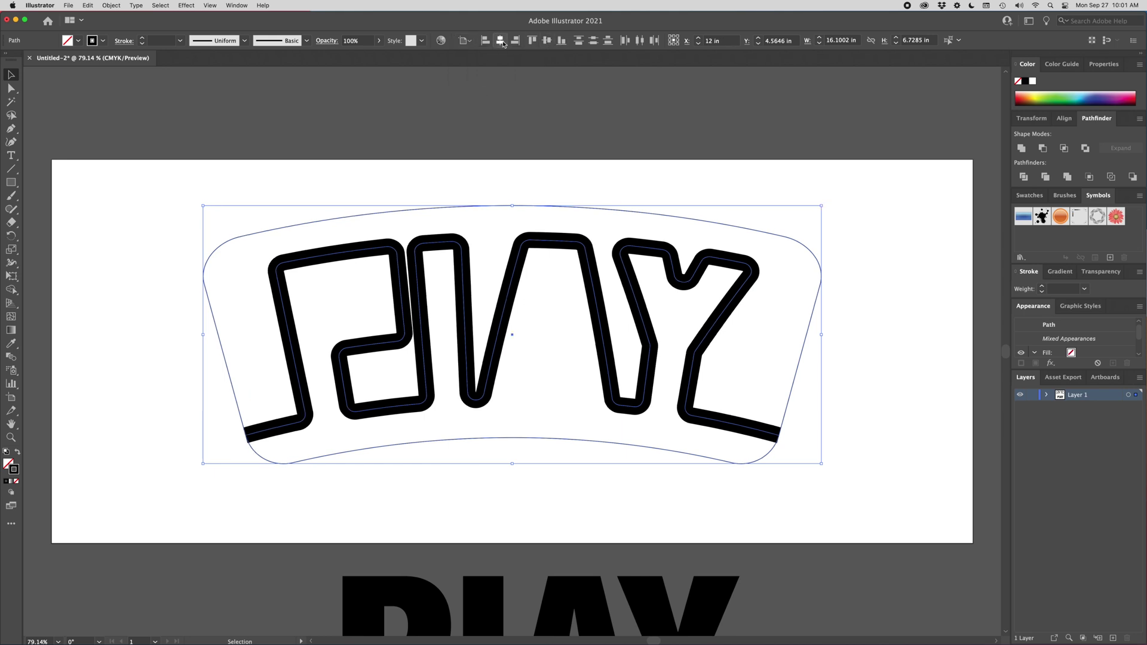
{"action": "left_click", "coordinate": [546, 41]}
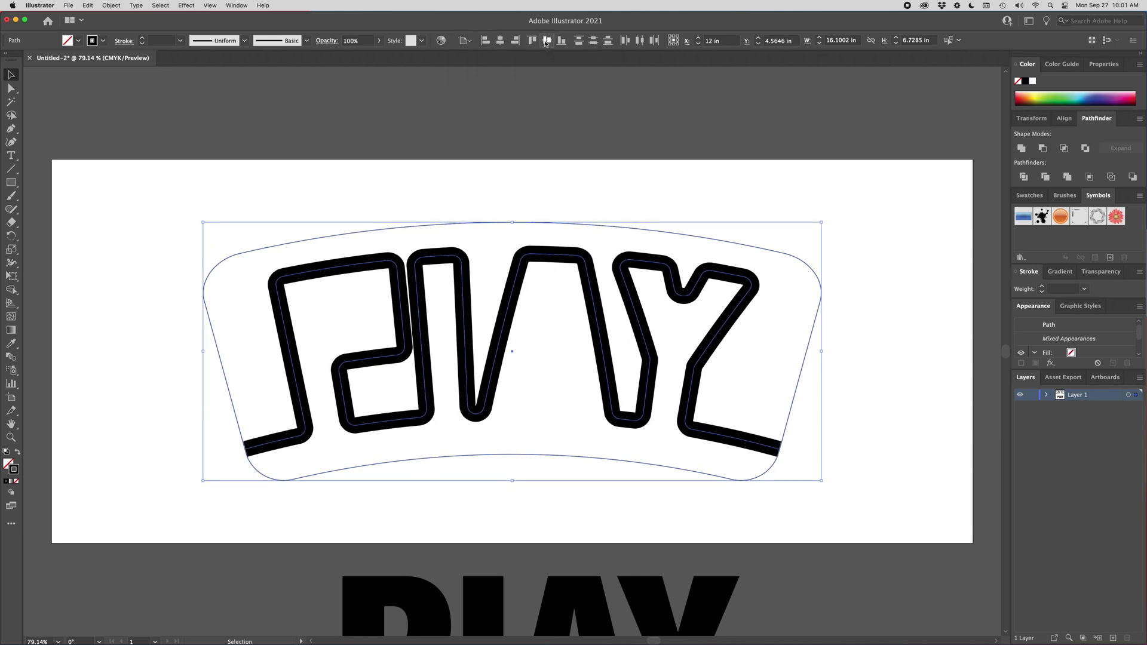
{"action": "left_click", "coordinate": [577, 213]}
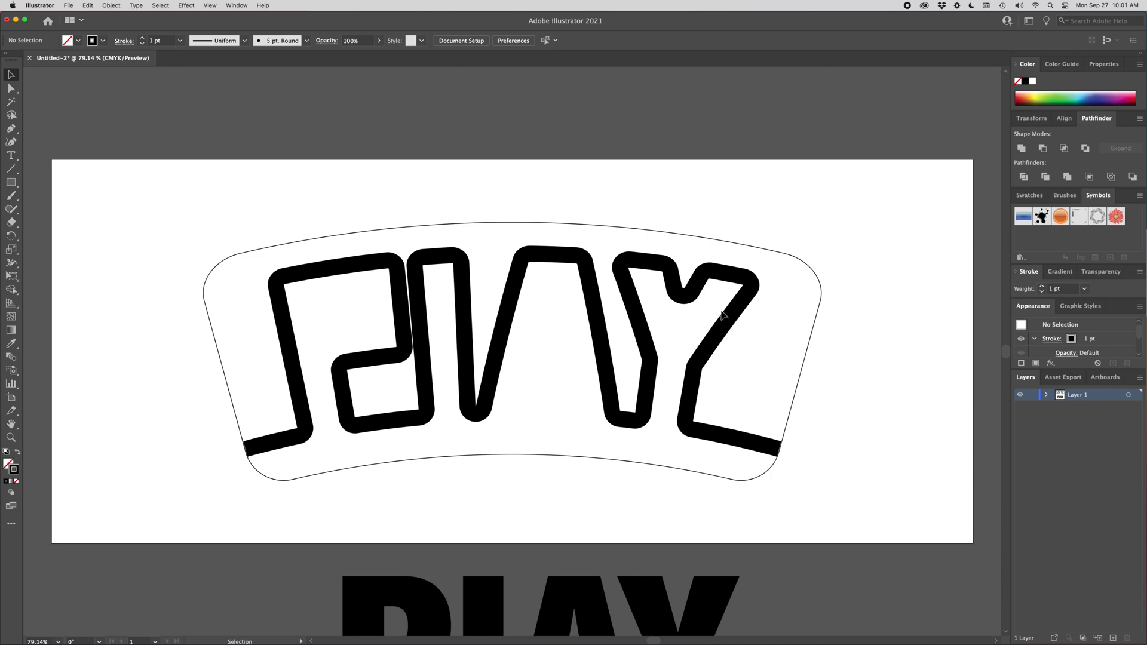
- Set the inner PLAY path's stroke weight back to 1 pt
{"action": "left_click", "coordinate": [300, 404]}
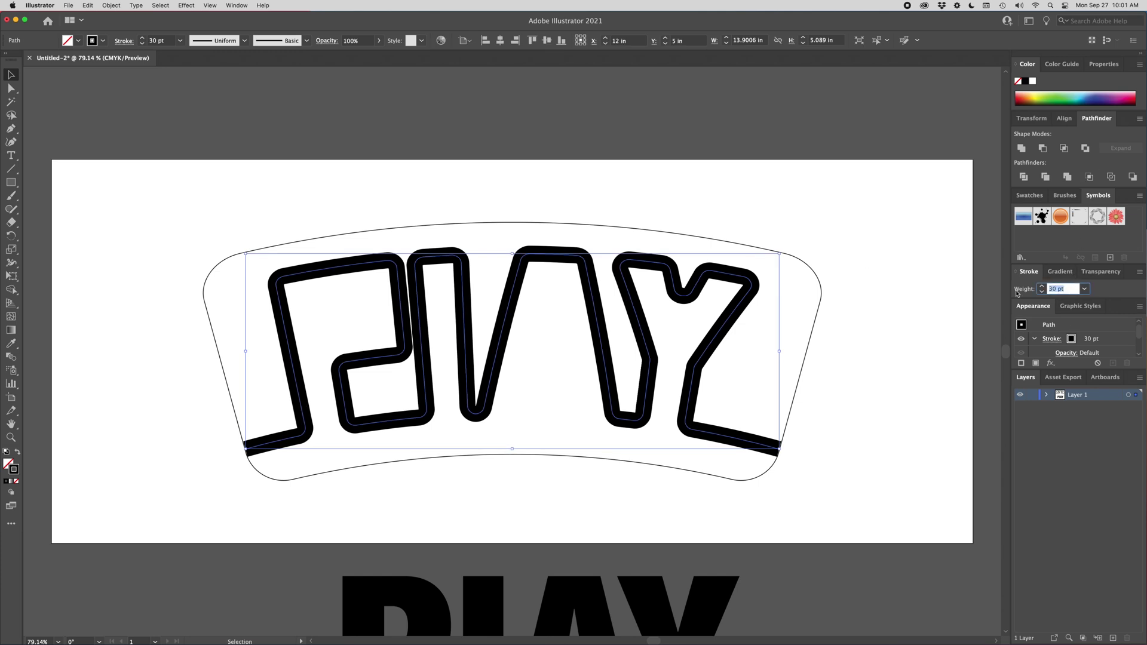
{"action": "key", "text": "Return"}
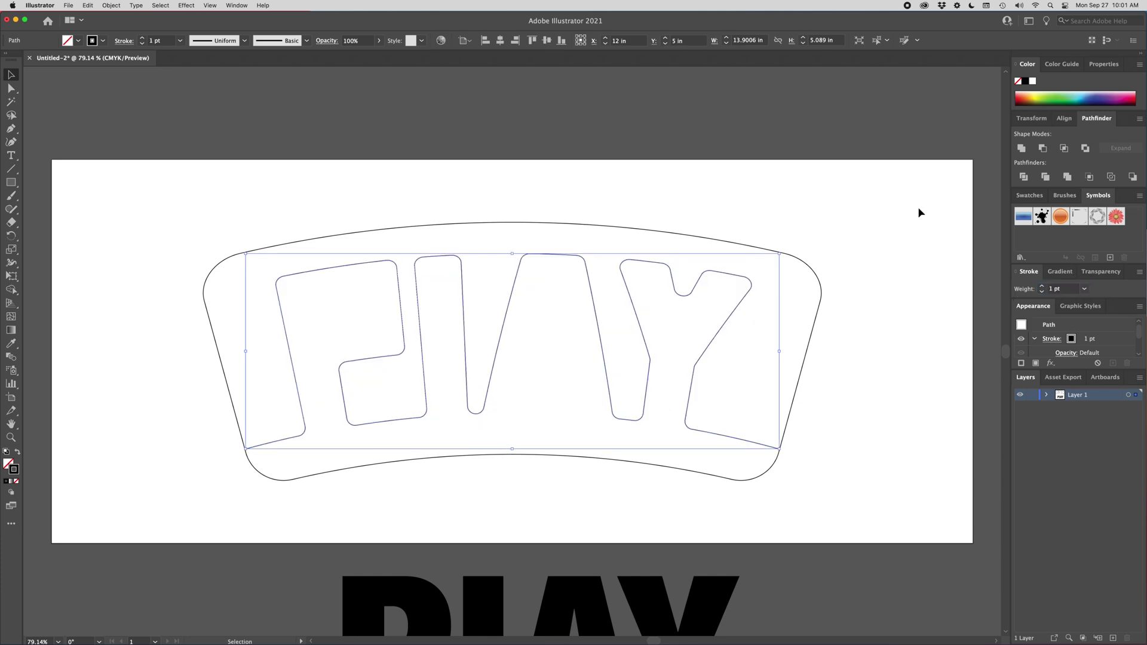
{"action": "left_click", "coordinate": [771, 189]}
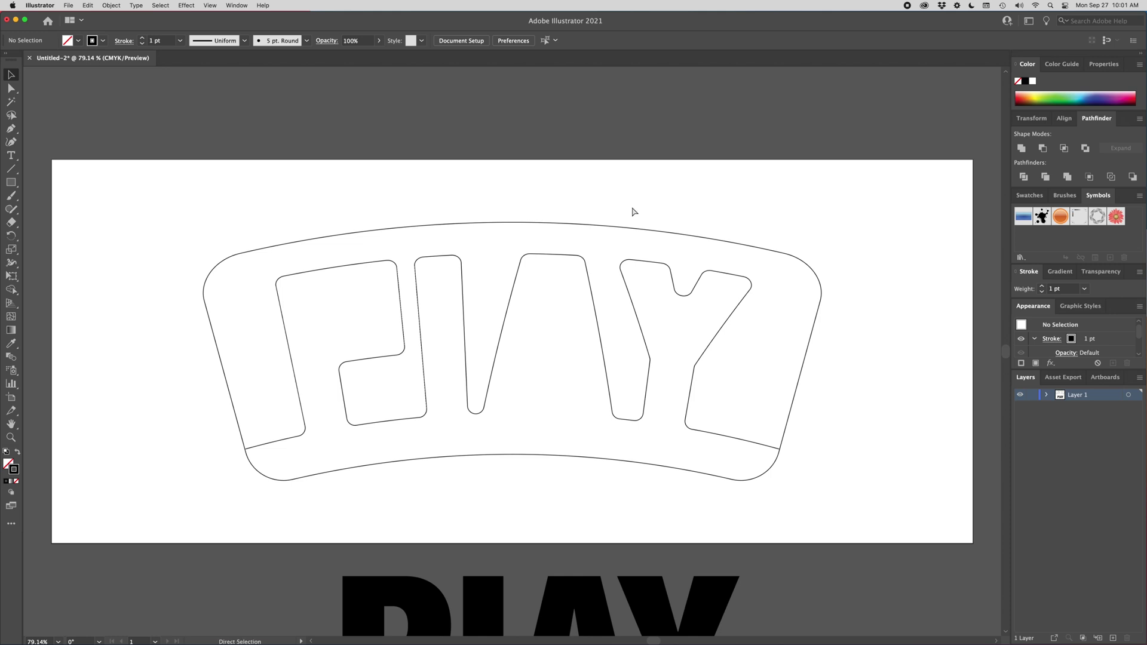
- Print to the Brother HL-3170CDW printer with Scaling set to Tile Full Pages
{"action": "key", "text": "ctrl+p"}
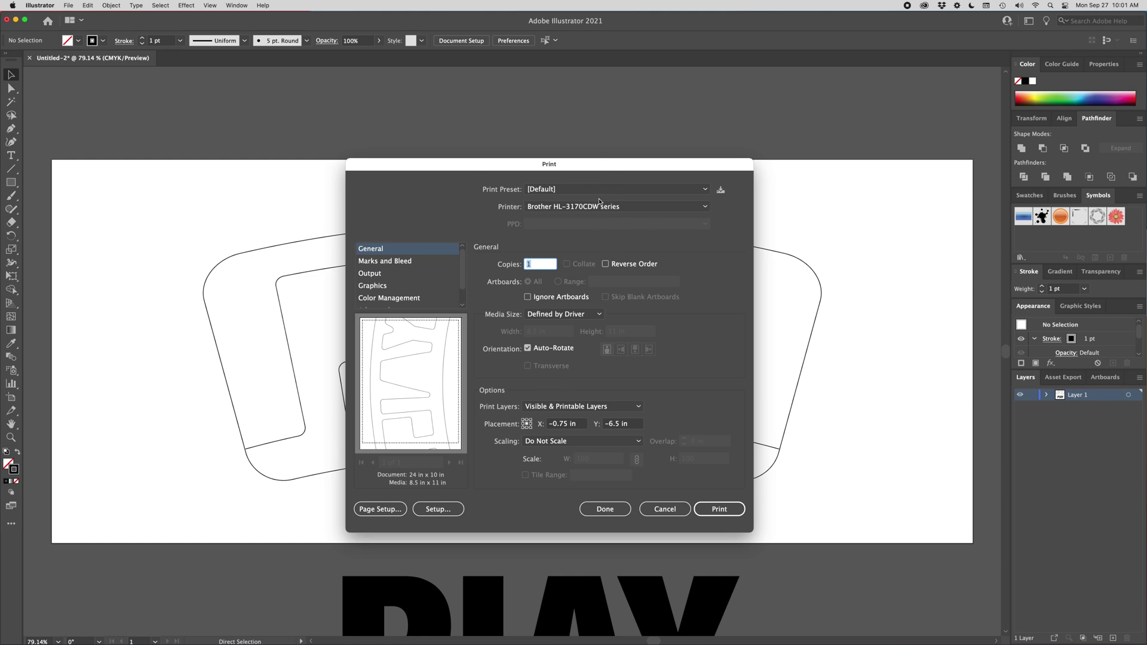
{"action": "left_click", "coordinate": [628, 206]}
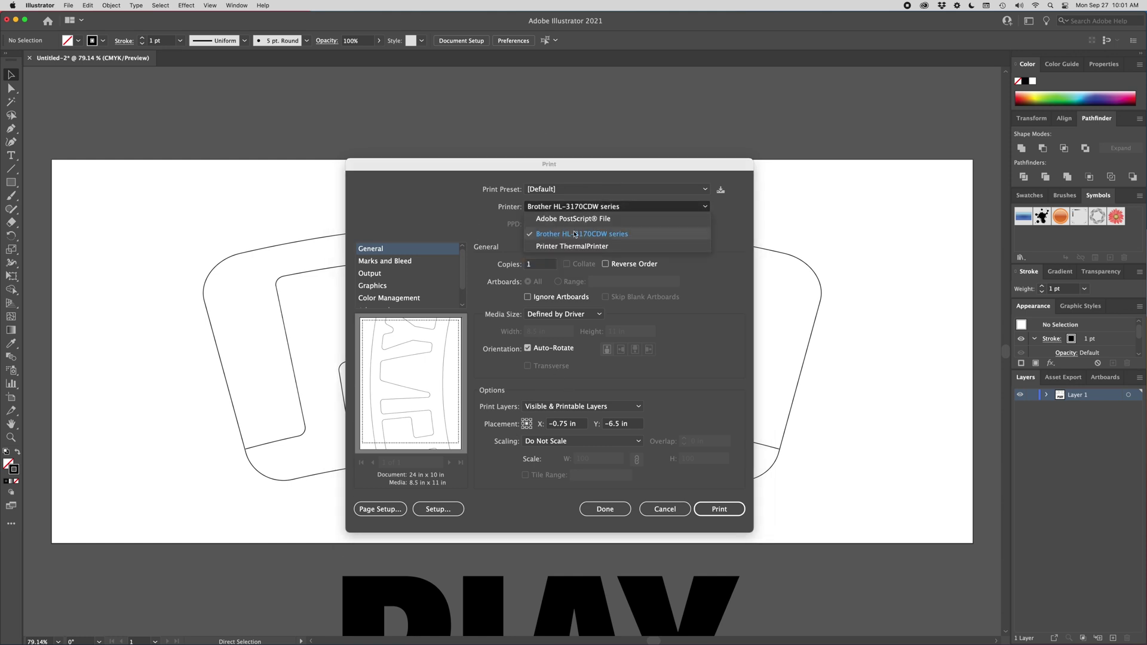
{"action": "left_click", "coordinate": [475, 205]}
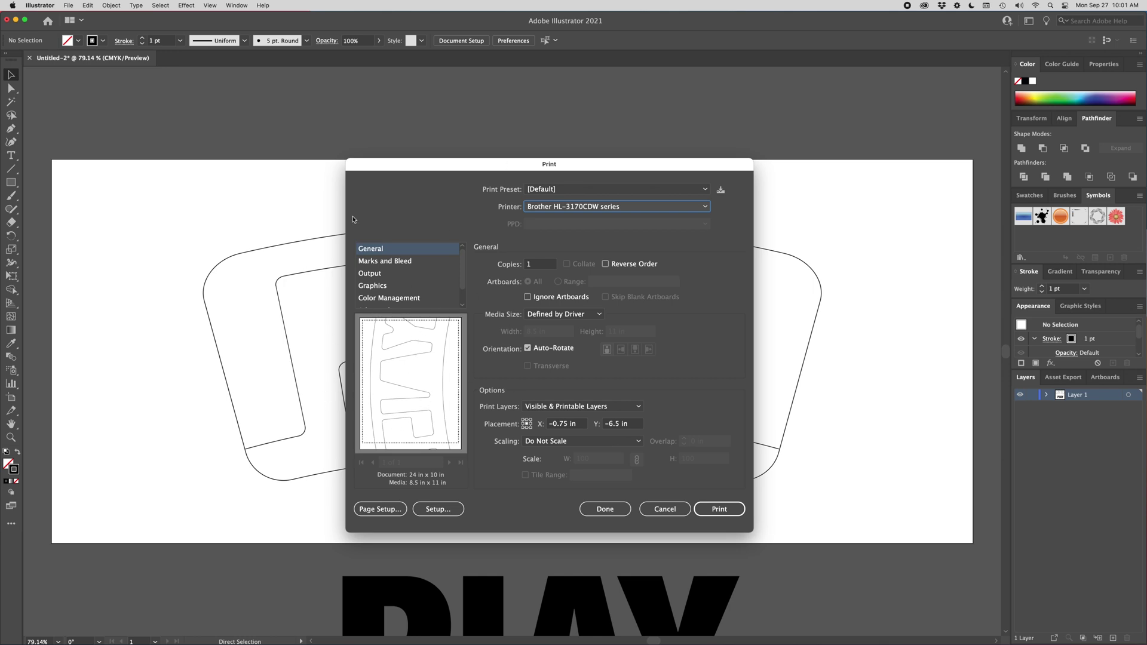
{"action": "left_click", "coordinate": [597, 445]}
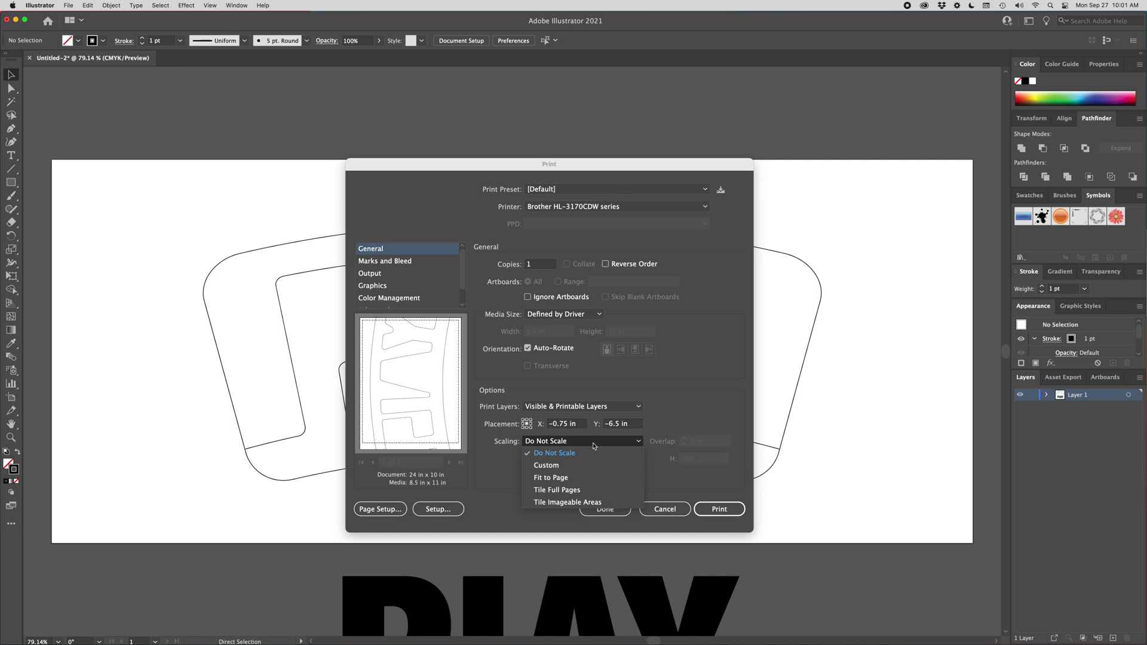
{"action": "left_click", "coordinate": [554, 490]}
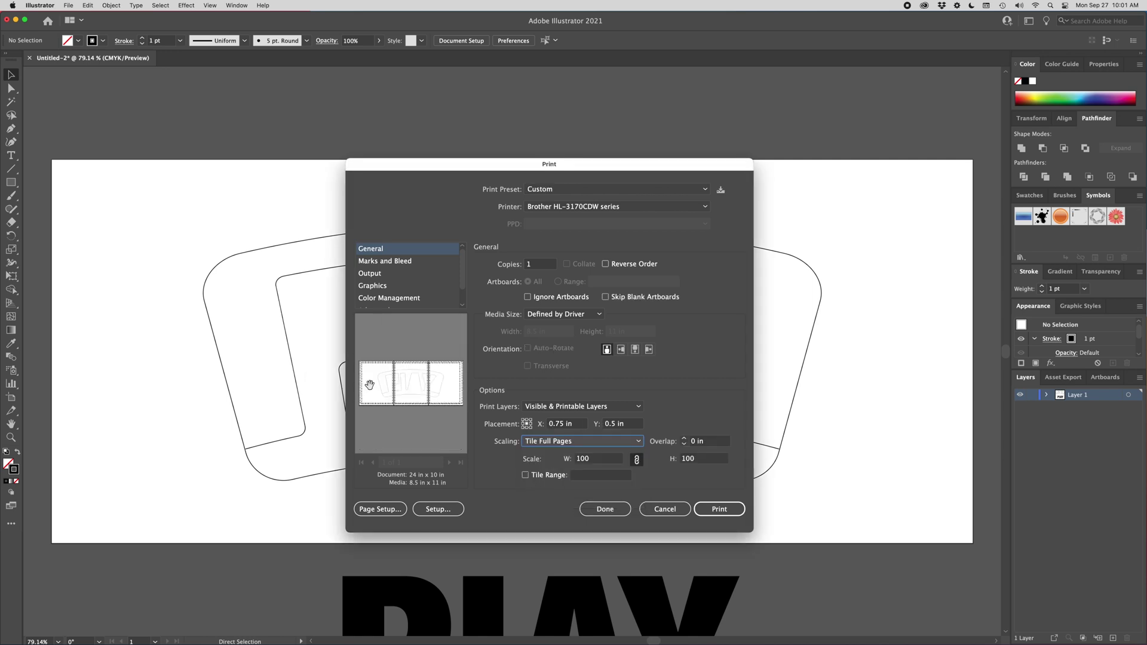